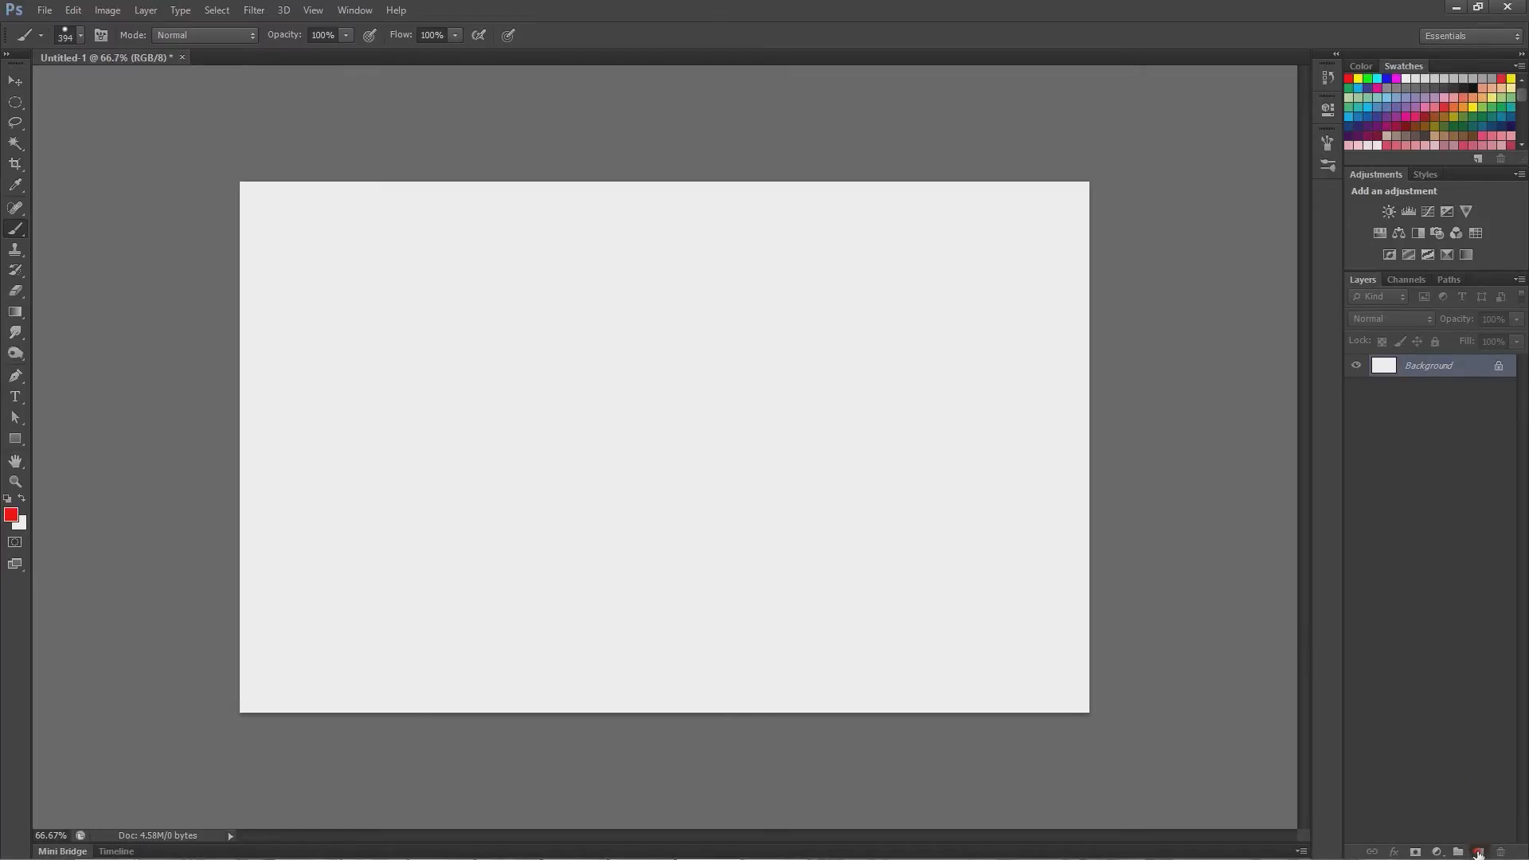
Add two empty layers above the Background, naming the lower one "red" and the upper one "blue".
click(1478, 851)
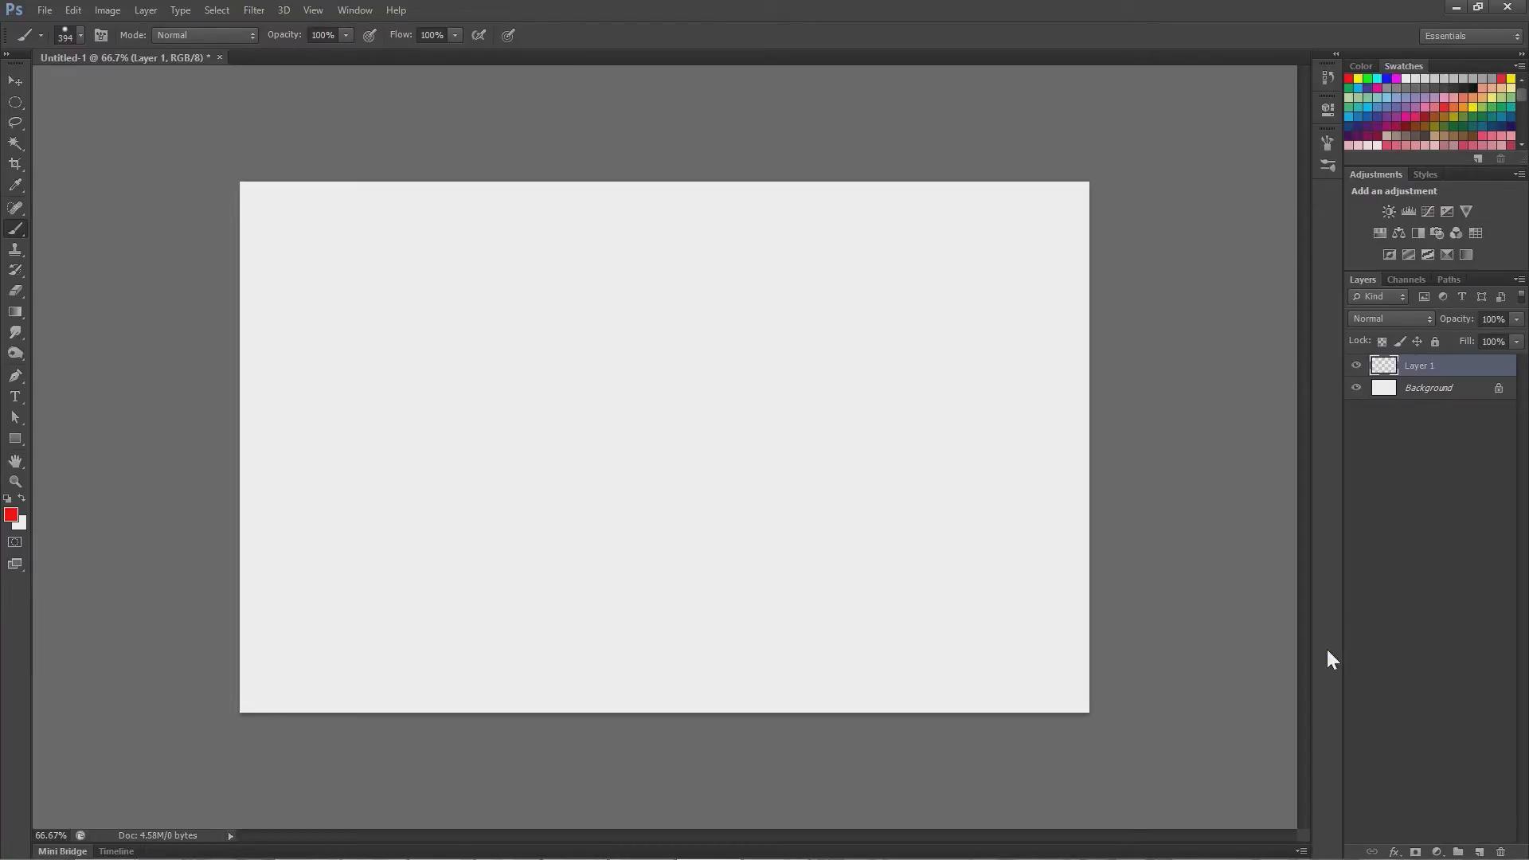
double_click(1416, 368)
text(red)
key(Return)
key(ctrl+shift+n)
text(blue)
key(Return)
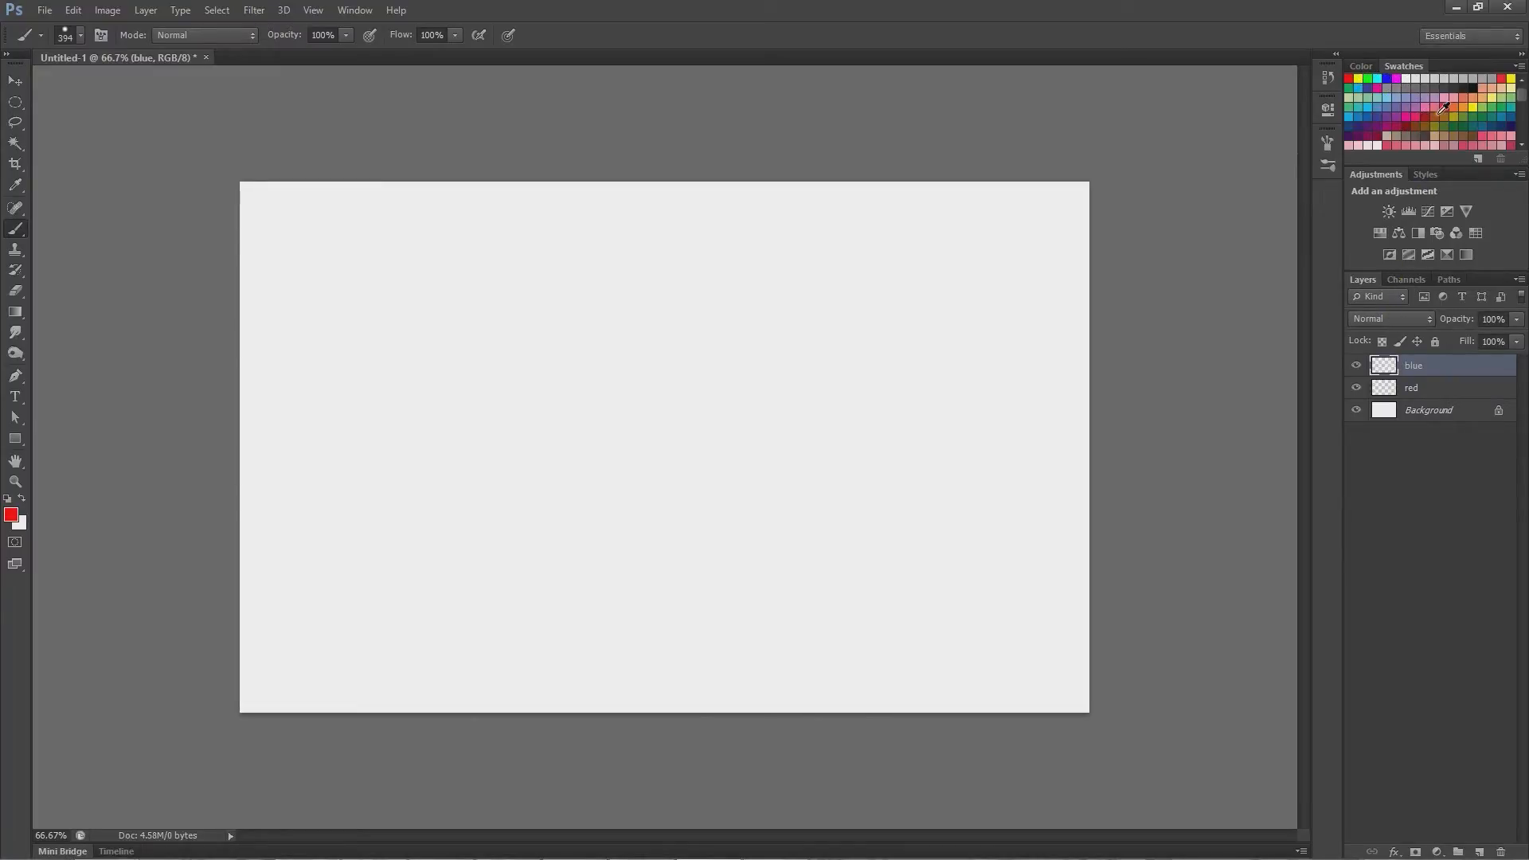
Enlarge the brush to 613 px and stamp one red circle on the left half of the red layer.
click(1432, 388)
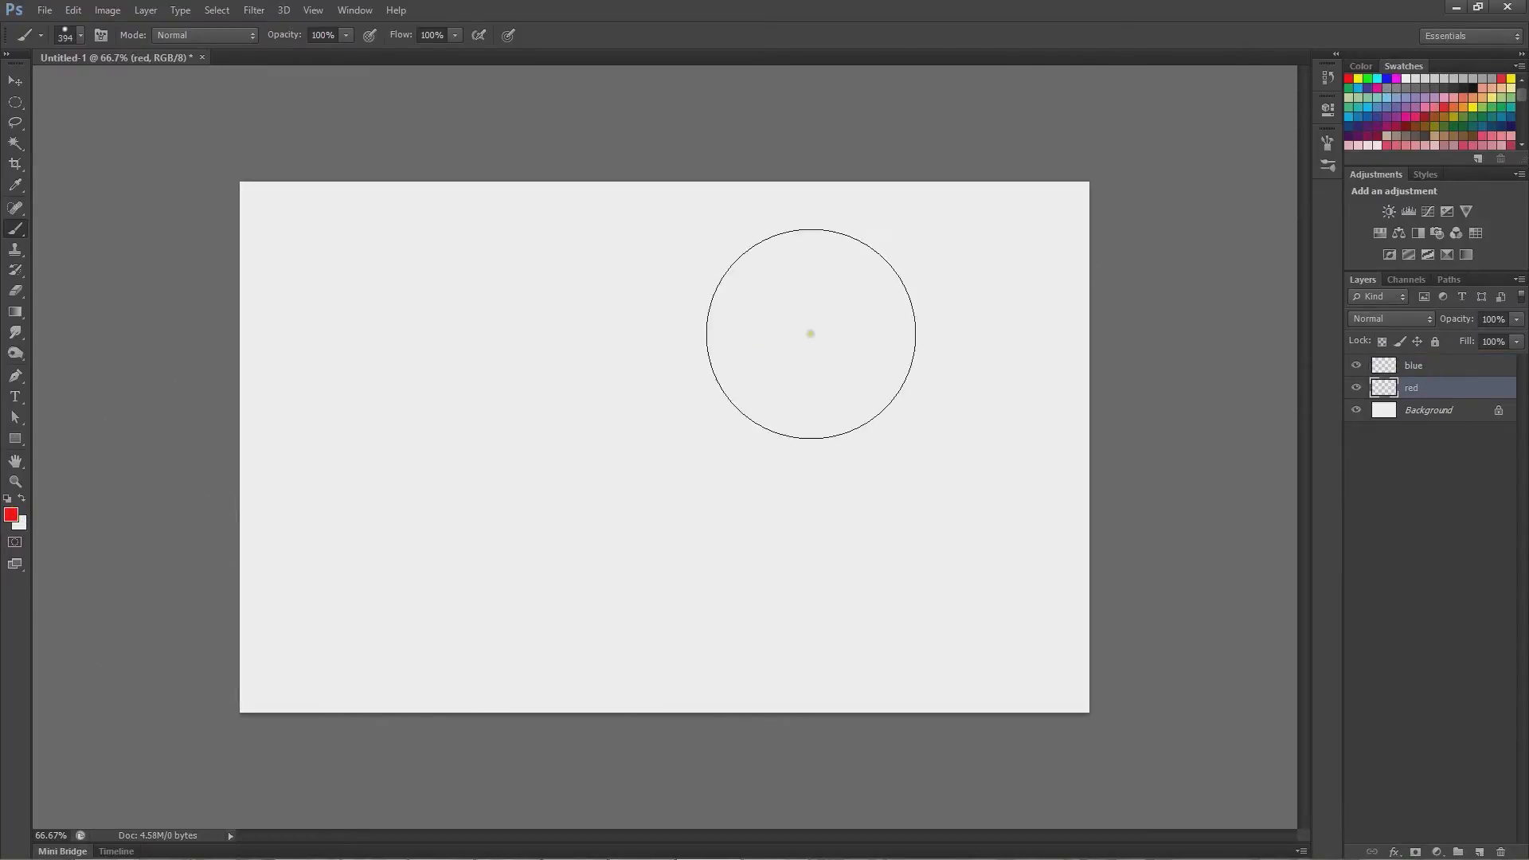
alt+drag(645, 474, 756, 477)
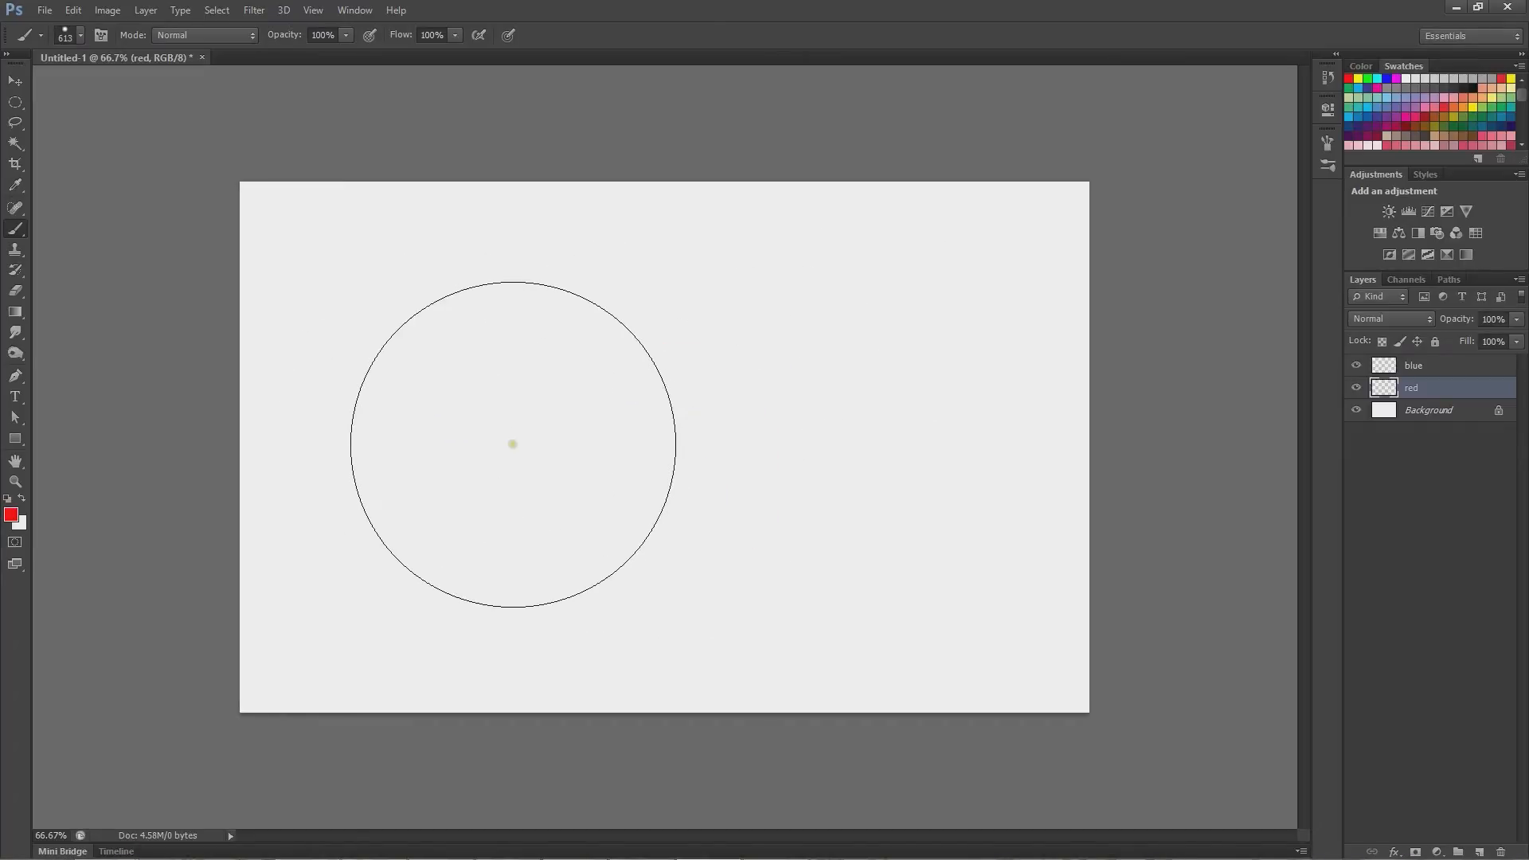
click(509, 441)
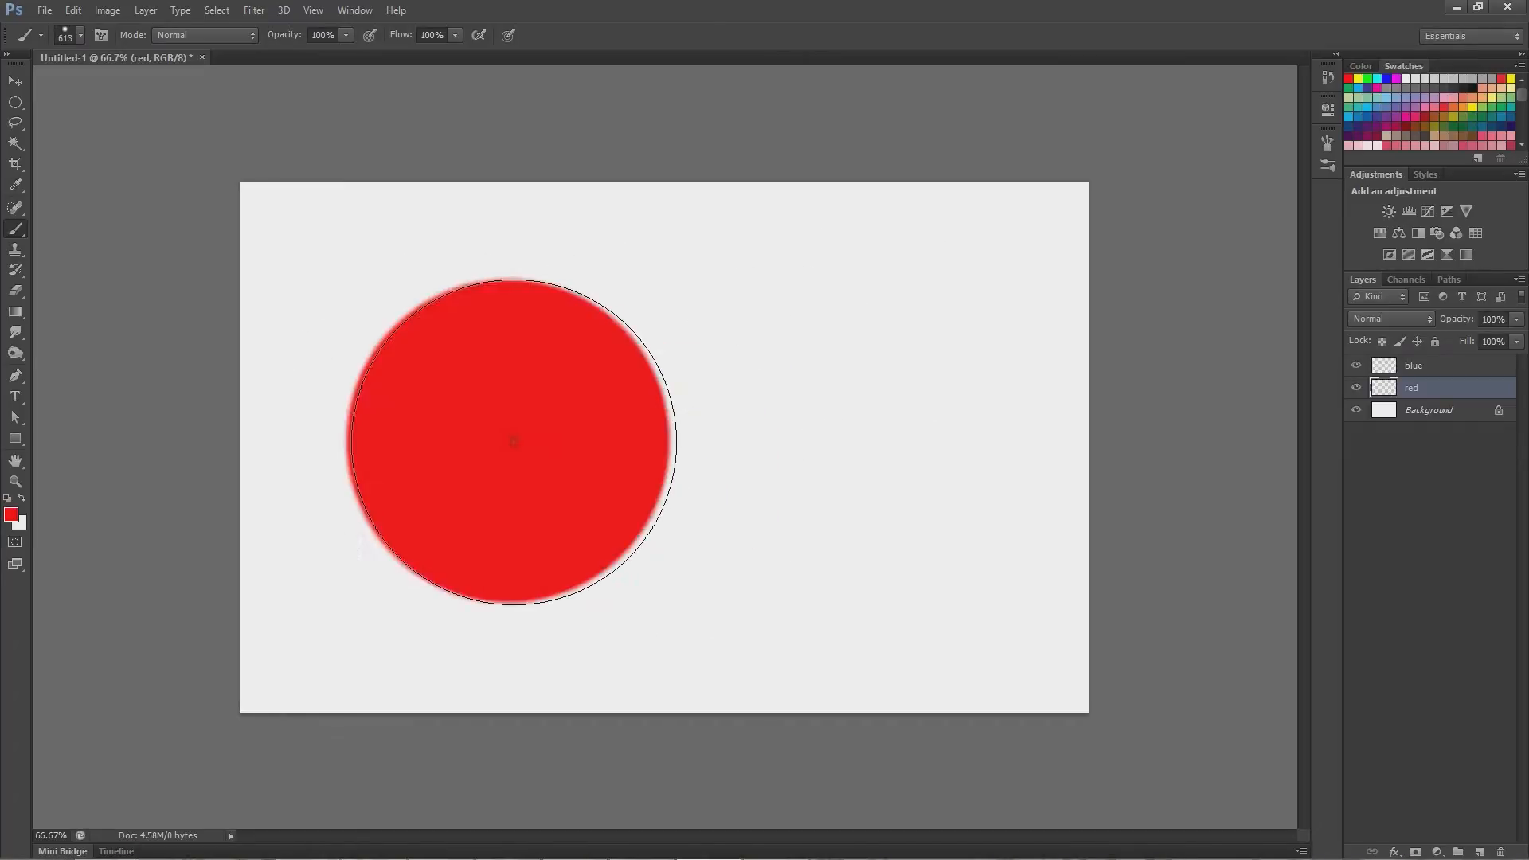
Stamp a light blue circle on the blue layer, partly overlapping the red circle's right side.
click(1424, 368)
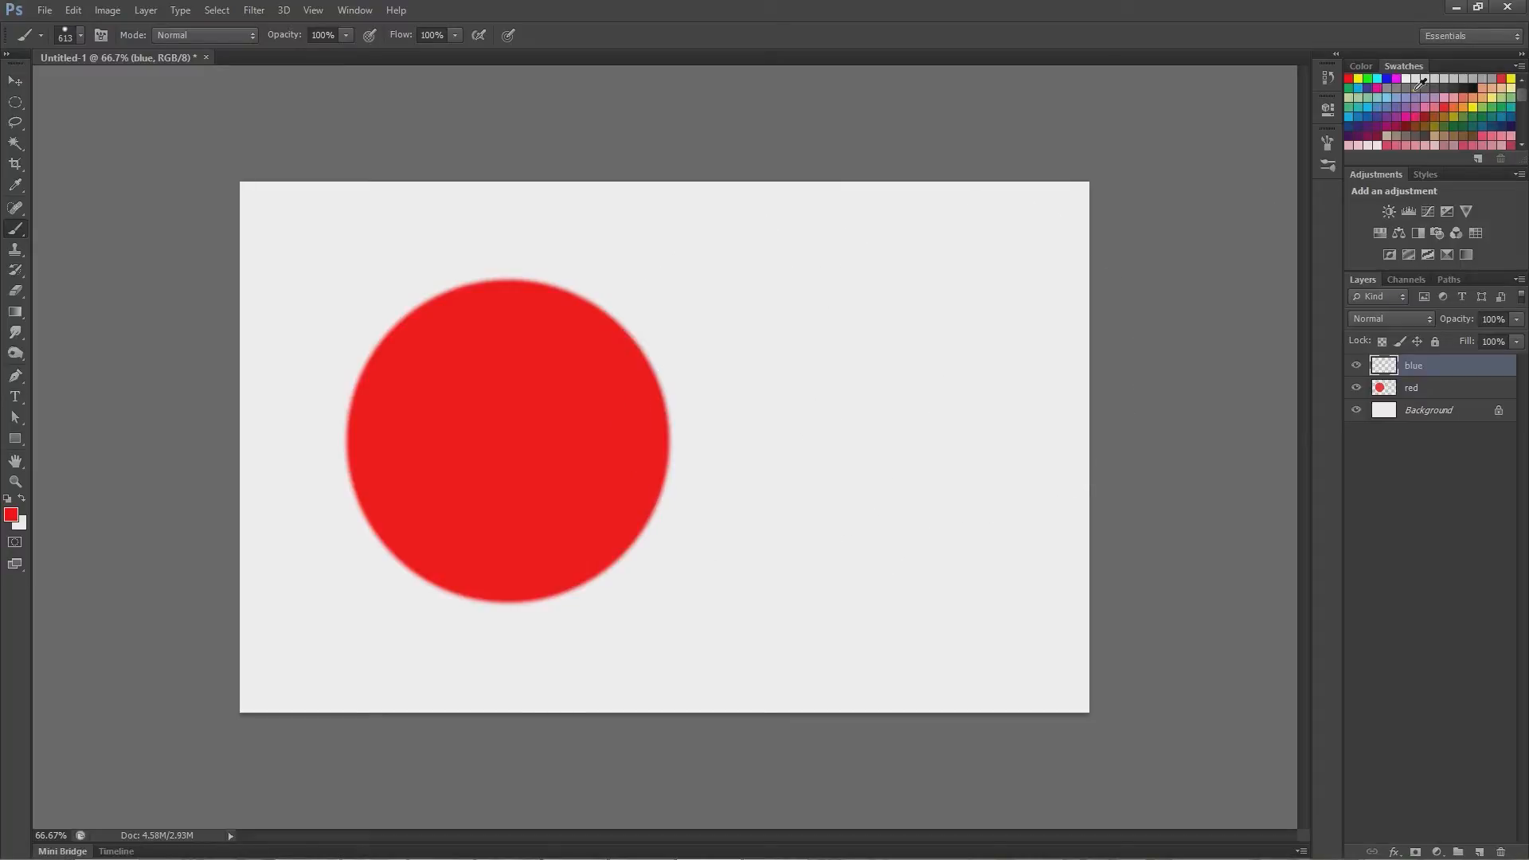
click(1386, 79)
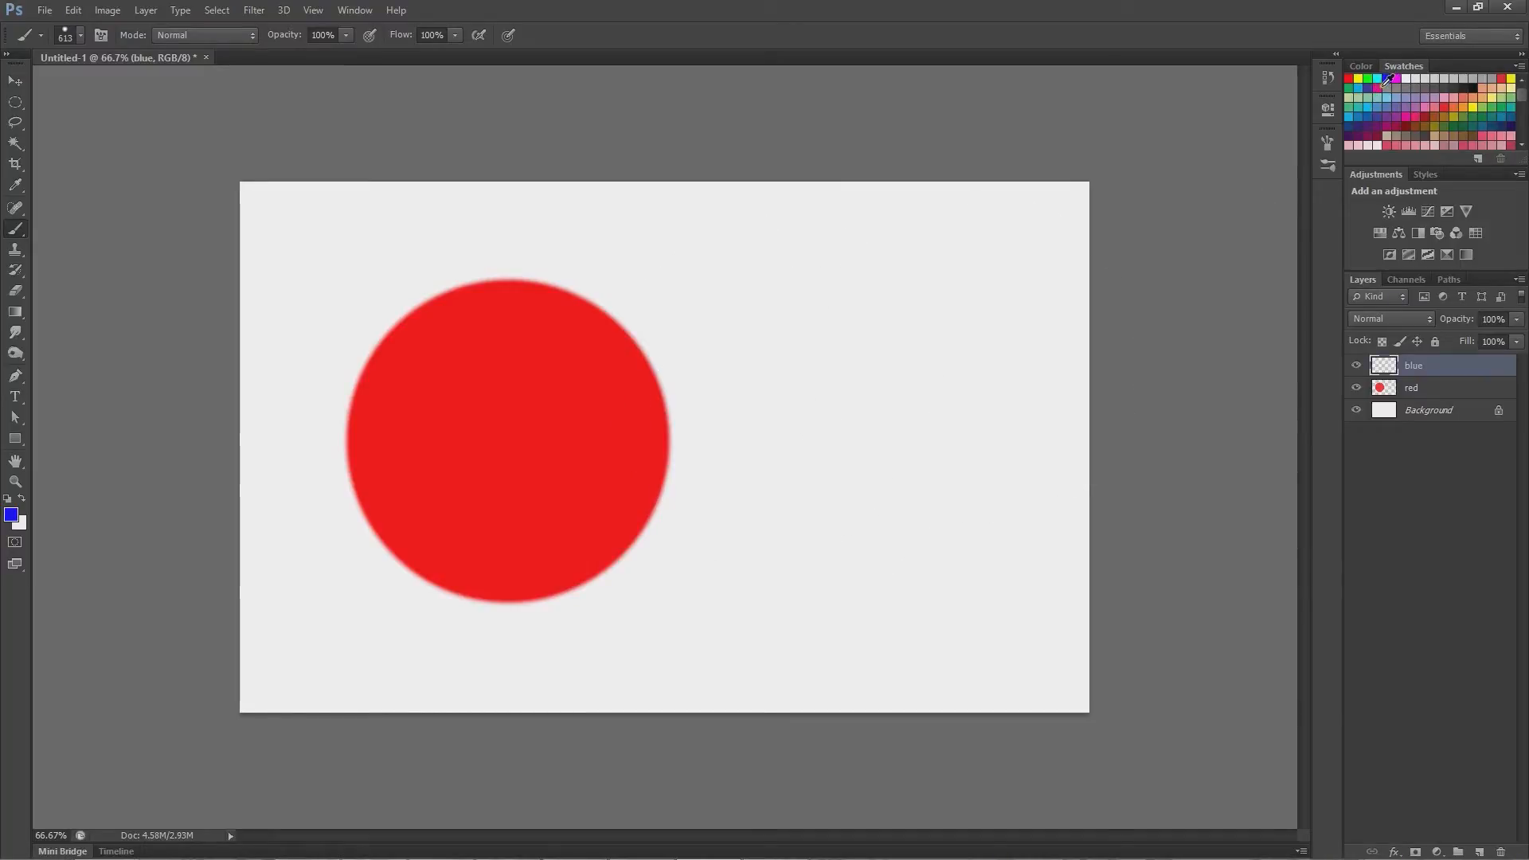
click(1360, 87)
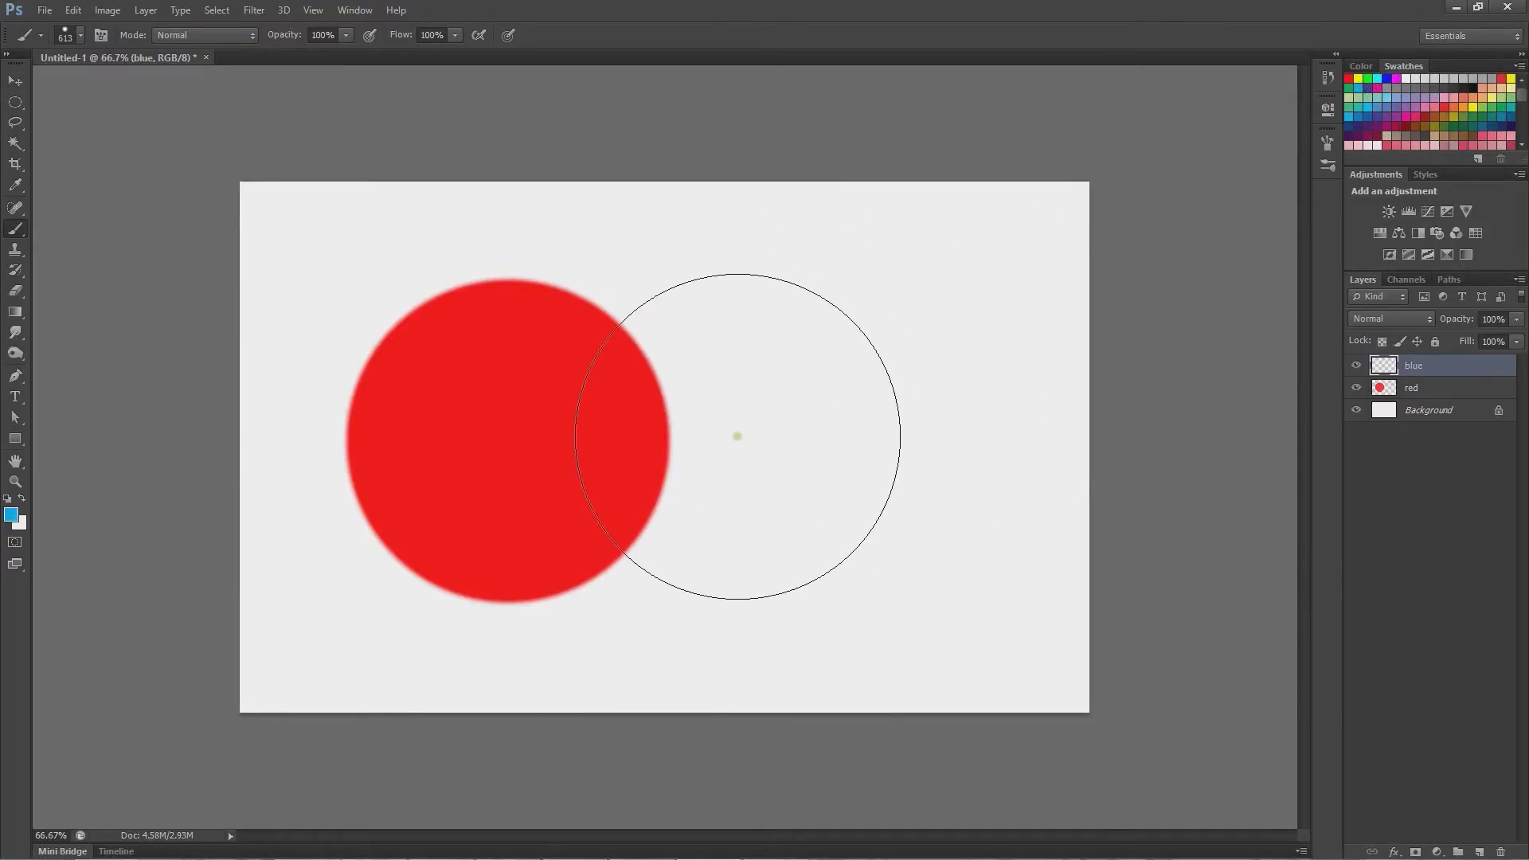
click(741, 441)
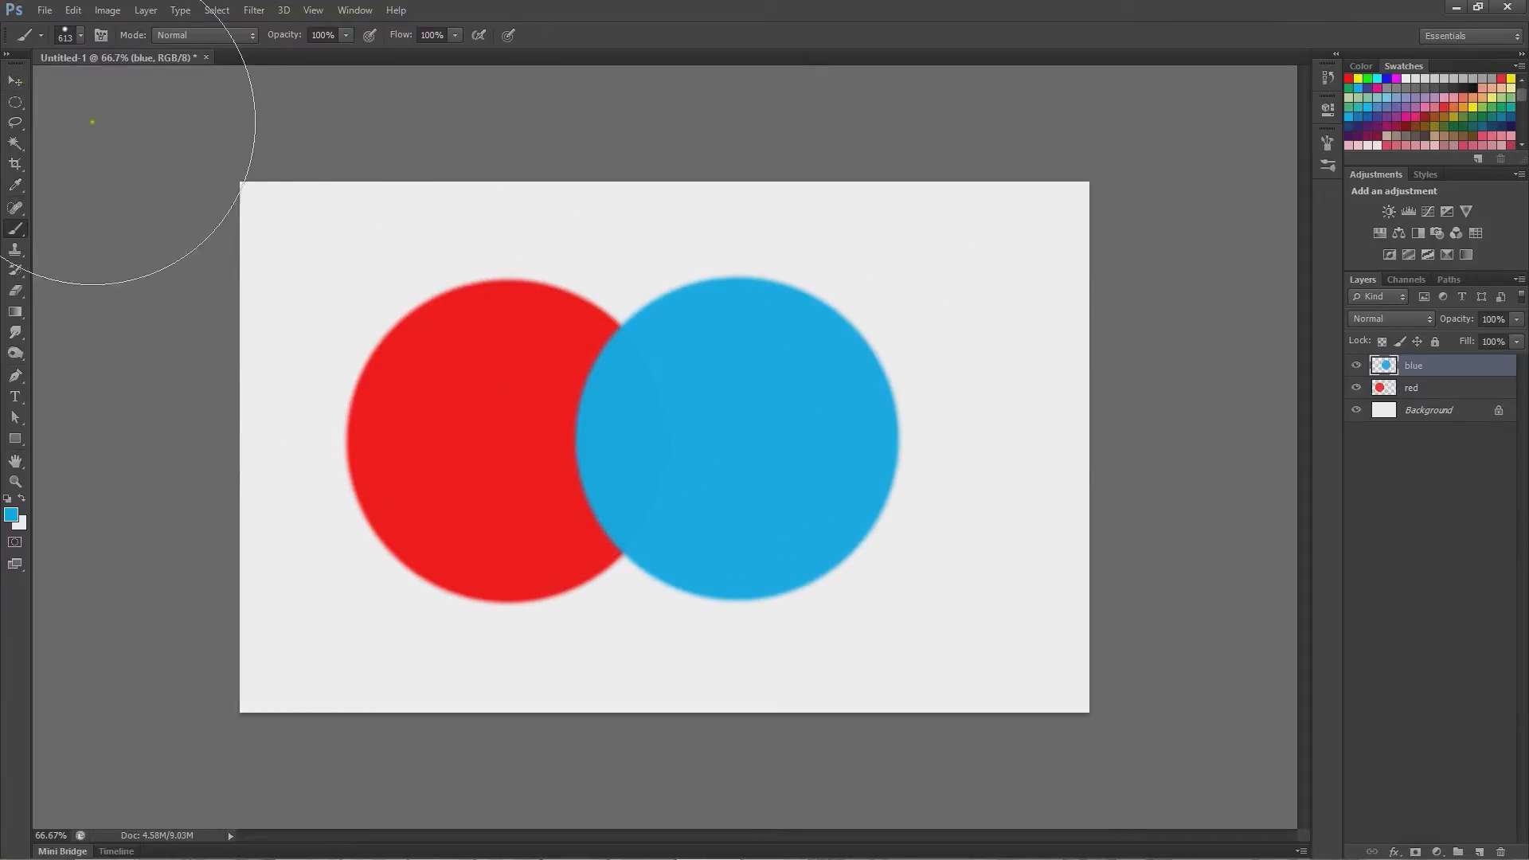
Move the blue circle right until it clears the red one, and shift the red circle slightly up on its own layer.
click(16, 82)
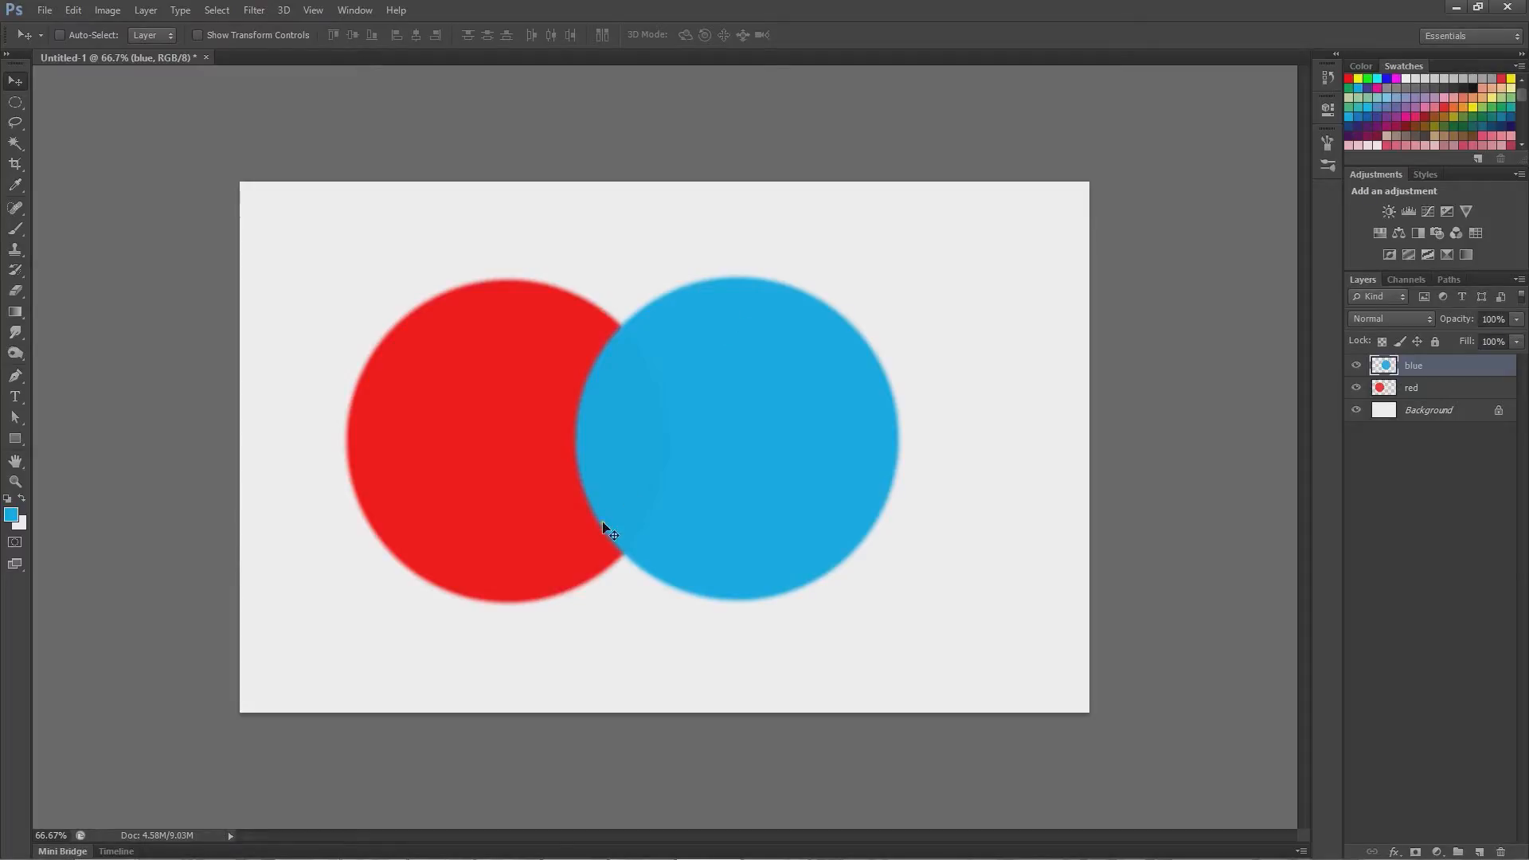
drag(666, 460, 781, 466)
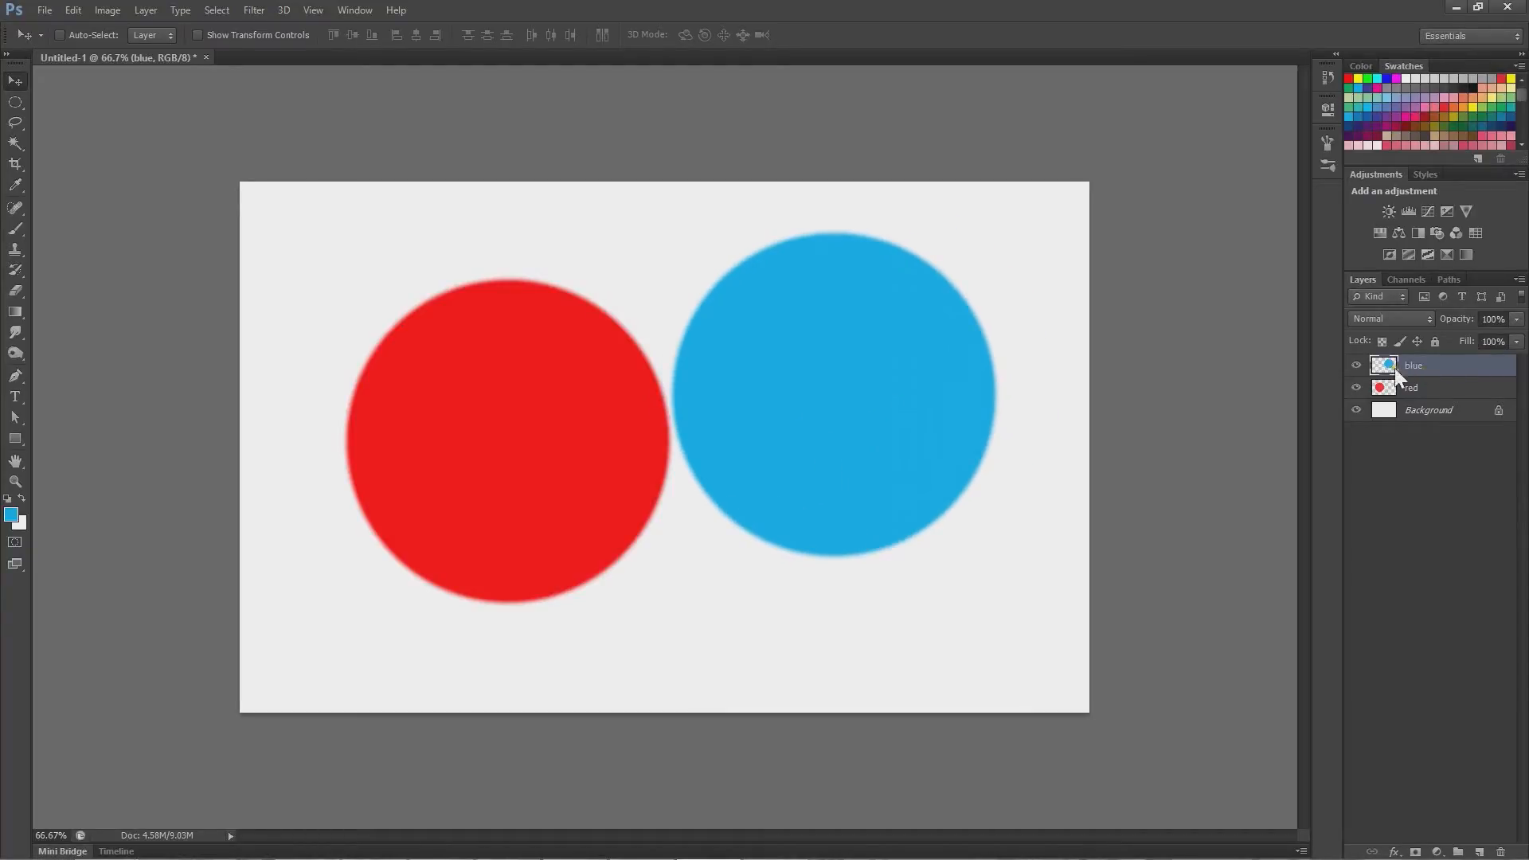
drag(913, 415, 944, 424)
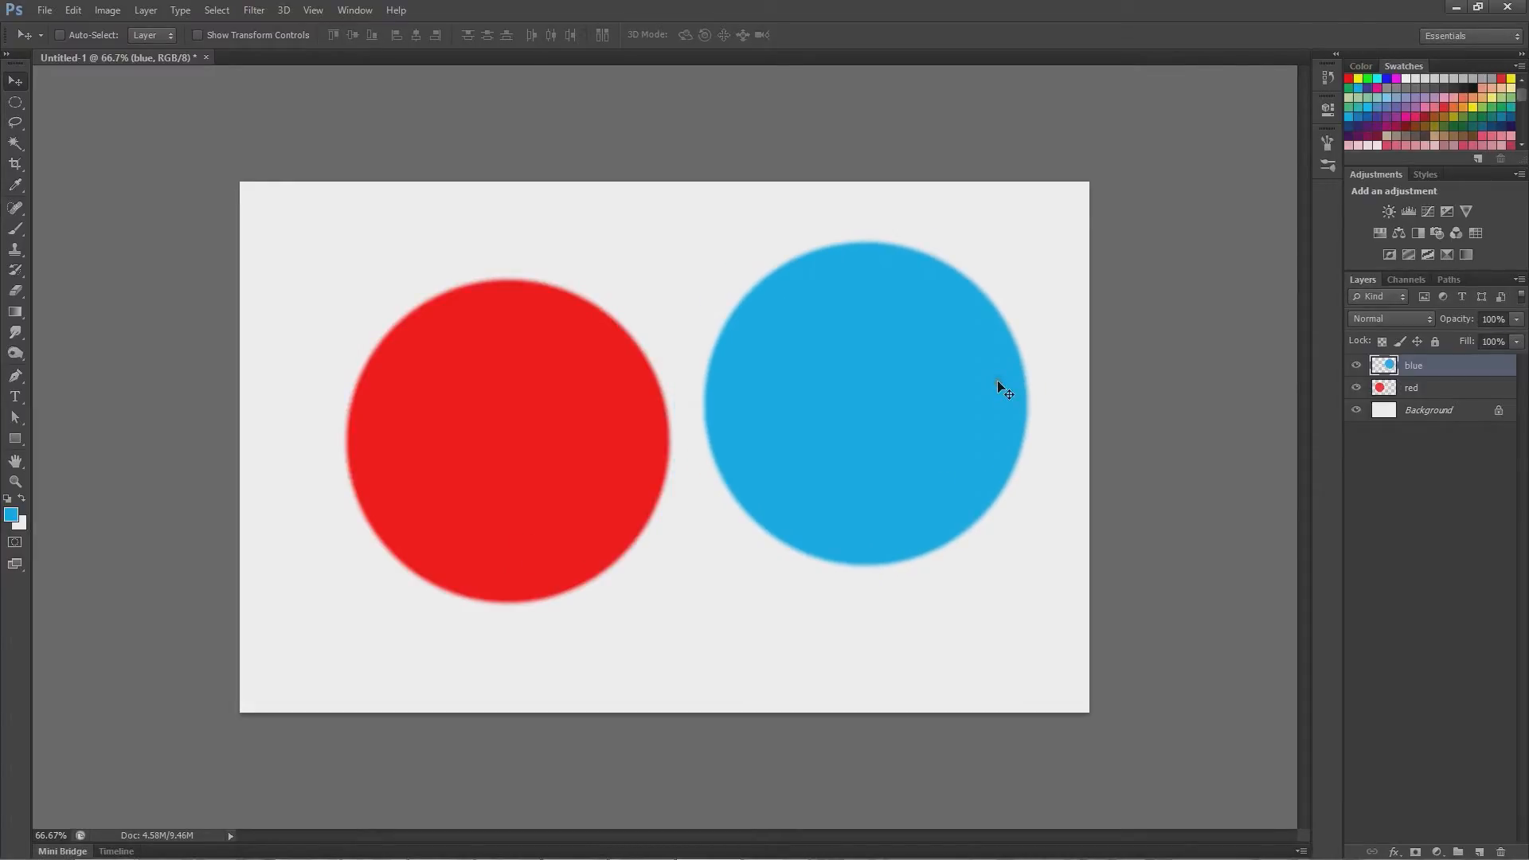
click(1454, 395)
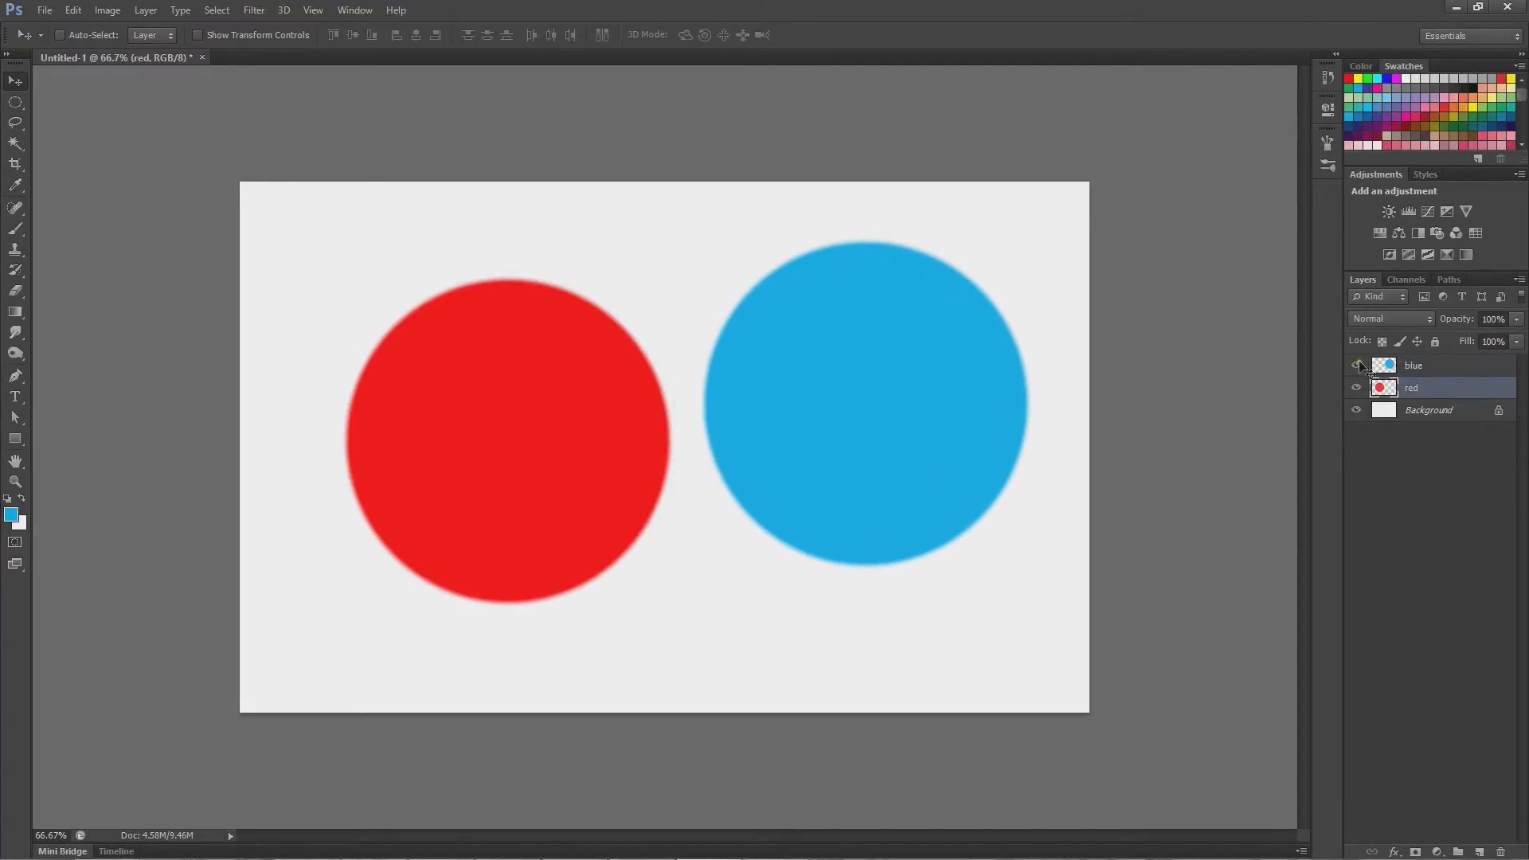
drag(537, 523, 545, 478)
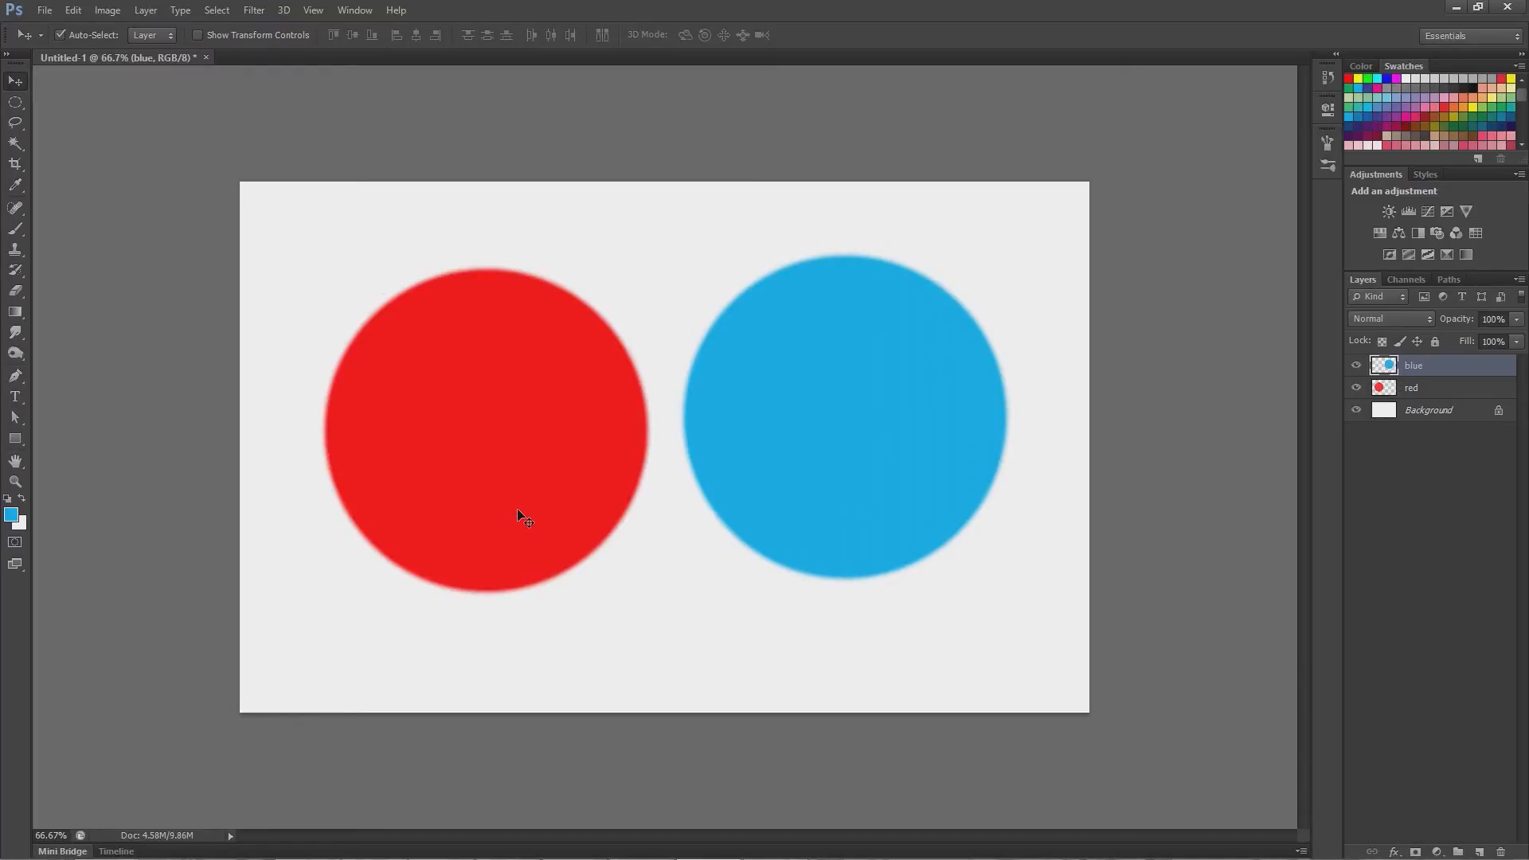
Reposition the red circle using layer auto-selection, and switch the active layer back and forth between blue and red.
drag(508, 447, 536, 397)
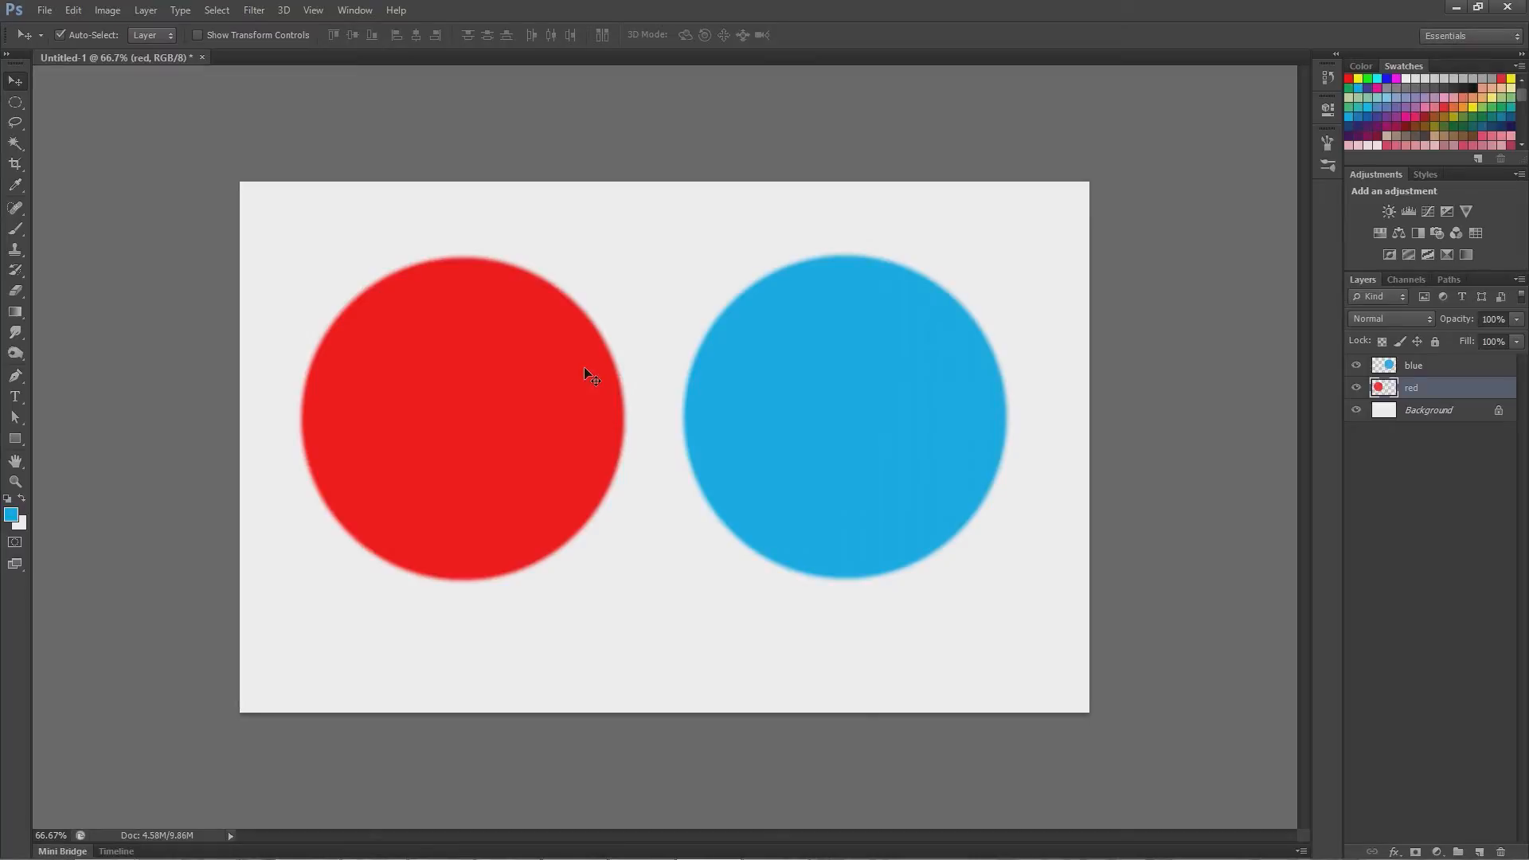
mouse_move(536, 467)
mouse_down()
mouse_move(576, 470)
mouse_move(544, 464)
mouse_up()
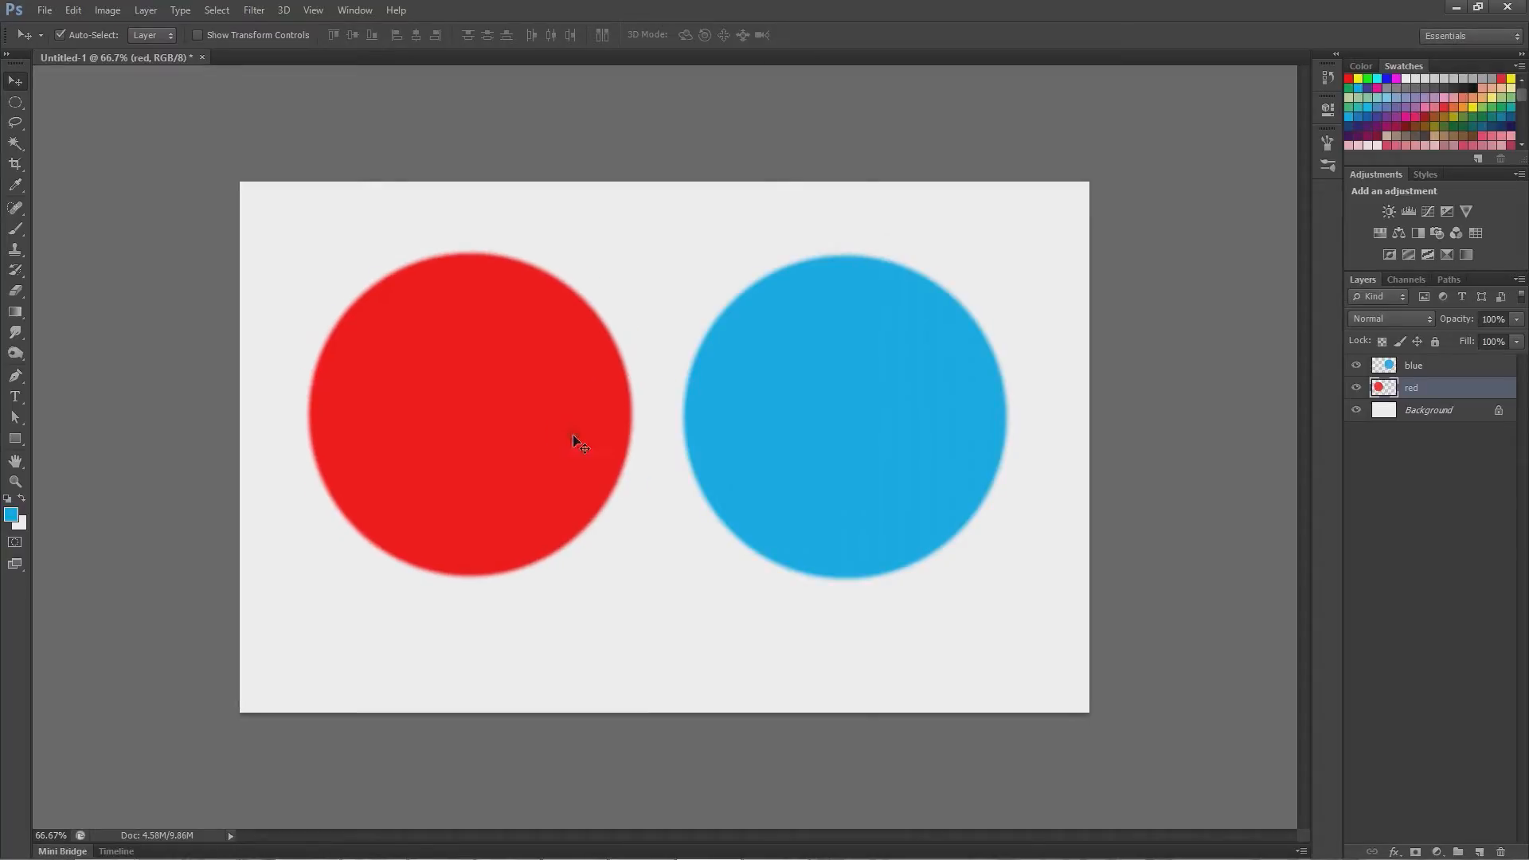
click(1433, 368)
click(1433, 396)
click(1436, 368)
click(1432, 396)
click(1434, 368)
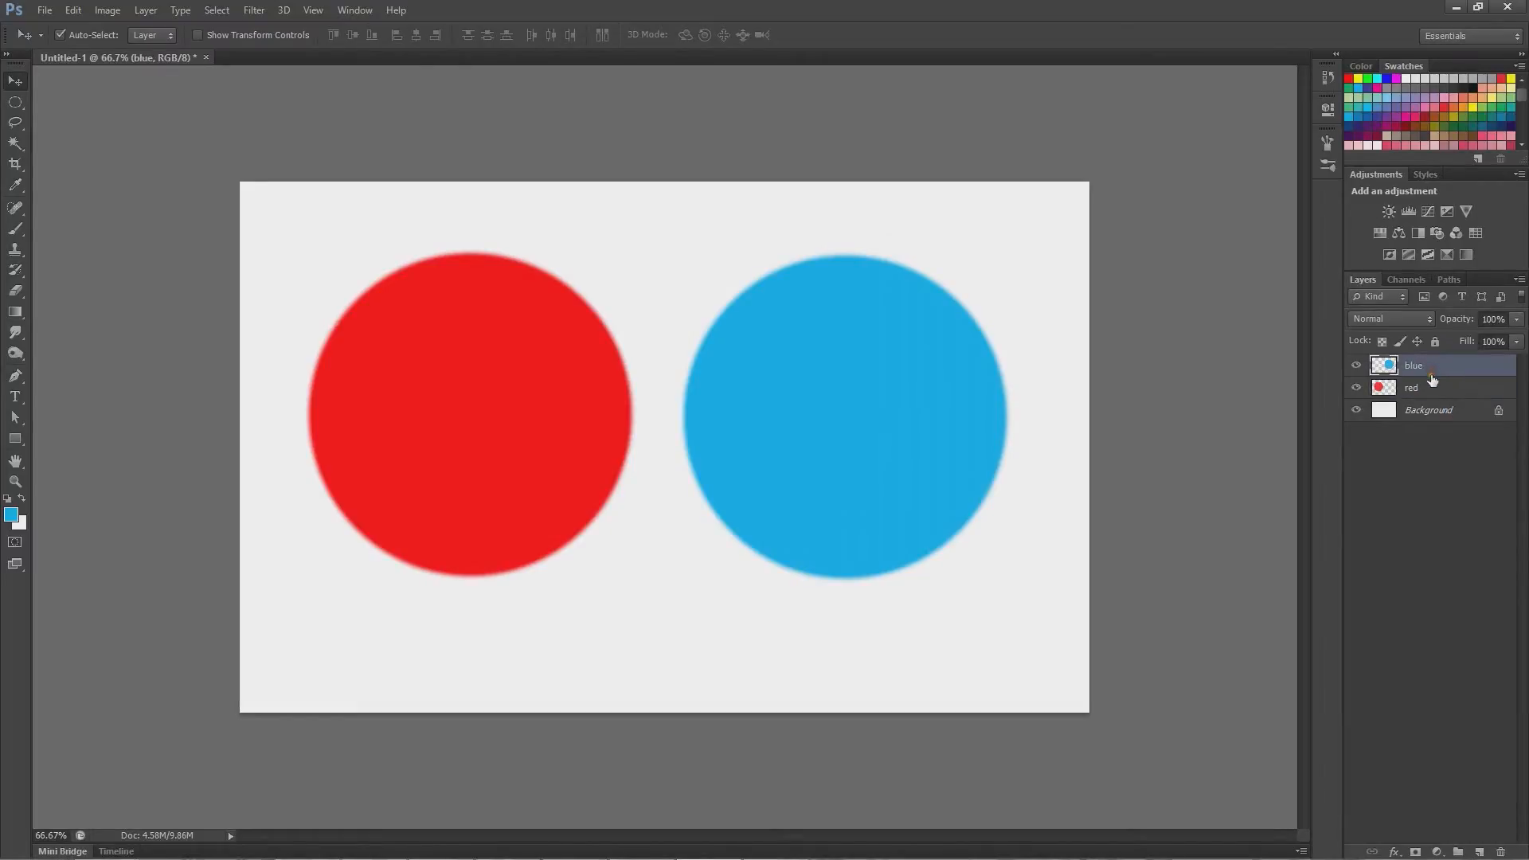
Add nine new empty layers above the blue layer.
click(1479, 851)
click(1478, 851)
click(1479, 851)
click(1479, 851)
click(1479, 851)
click(1479, 851)
click(1479, 851)
click(1478, 851)
click(1478, 851)
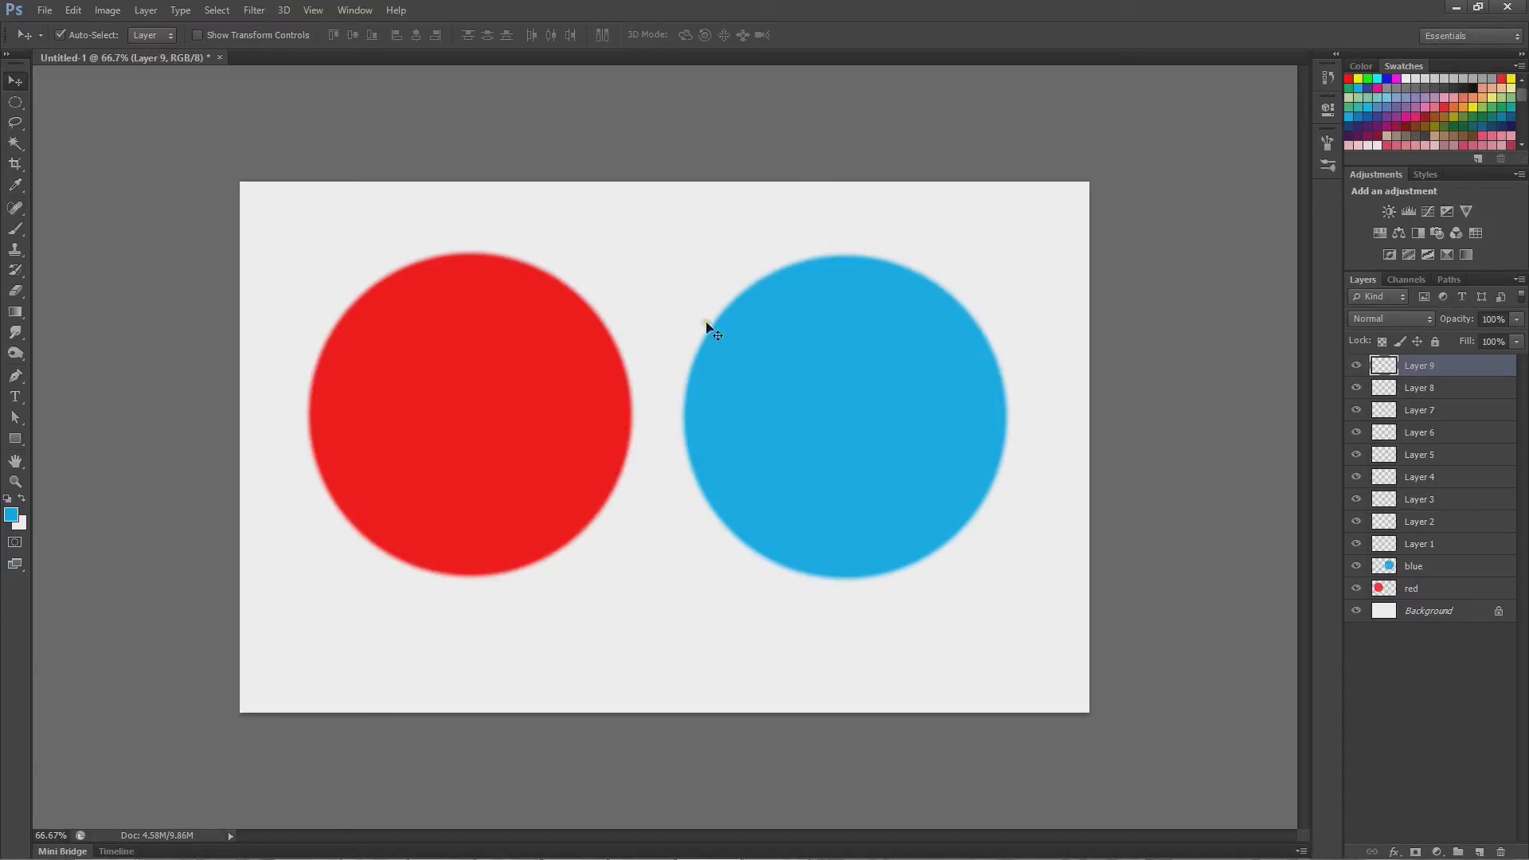
Move the red layer between Layer 7 and Layer 8 in the stack, and place its circle overlapping the blue one.
click(451, 434)
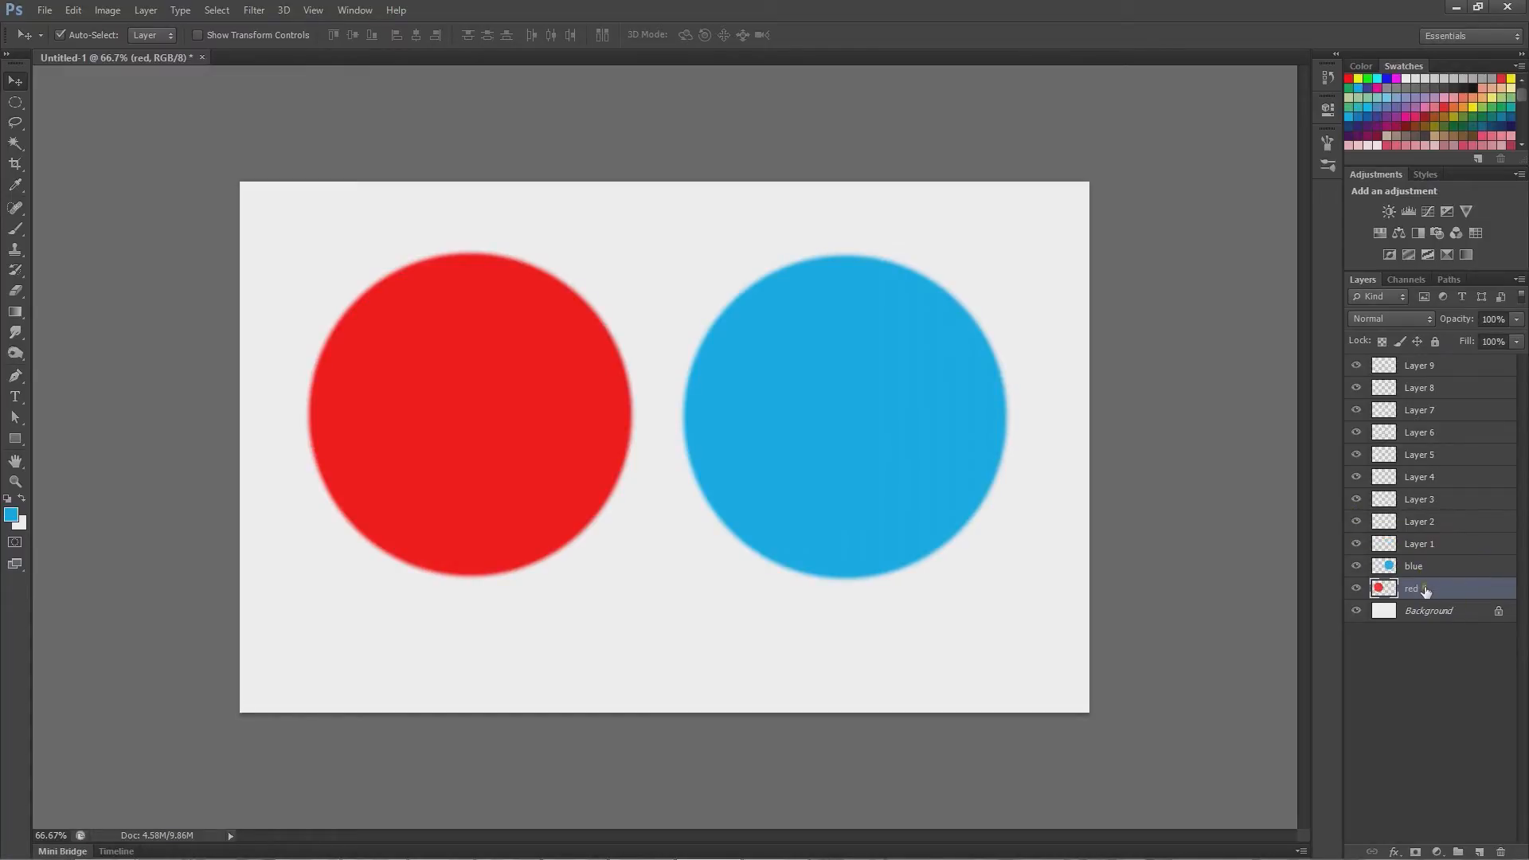
drag(1424, 589, 1450, 393)
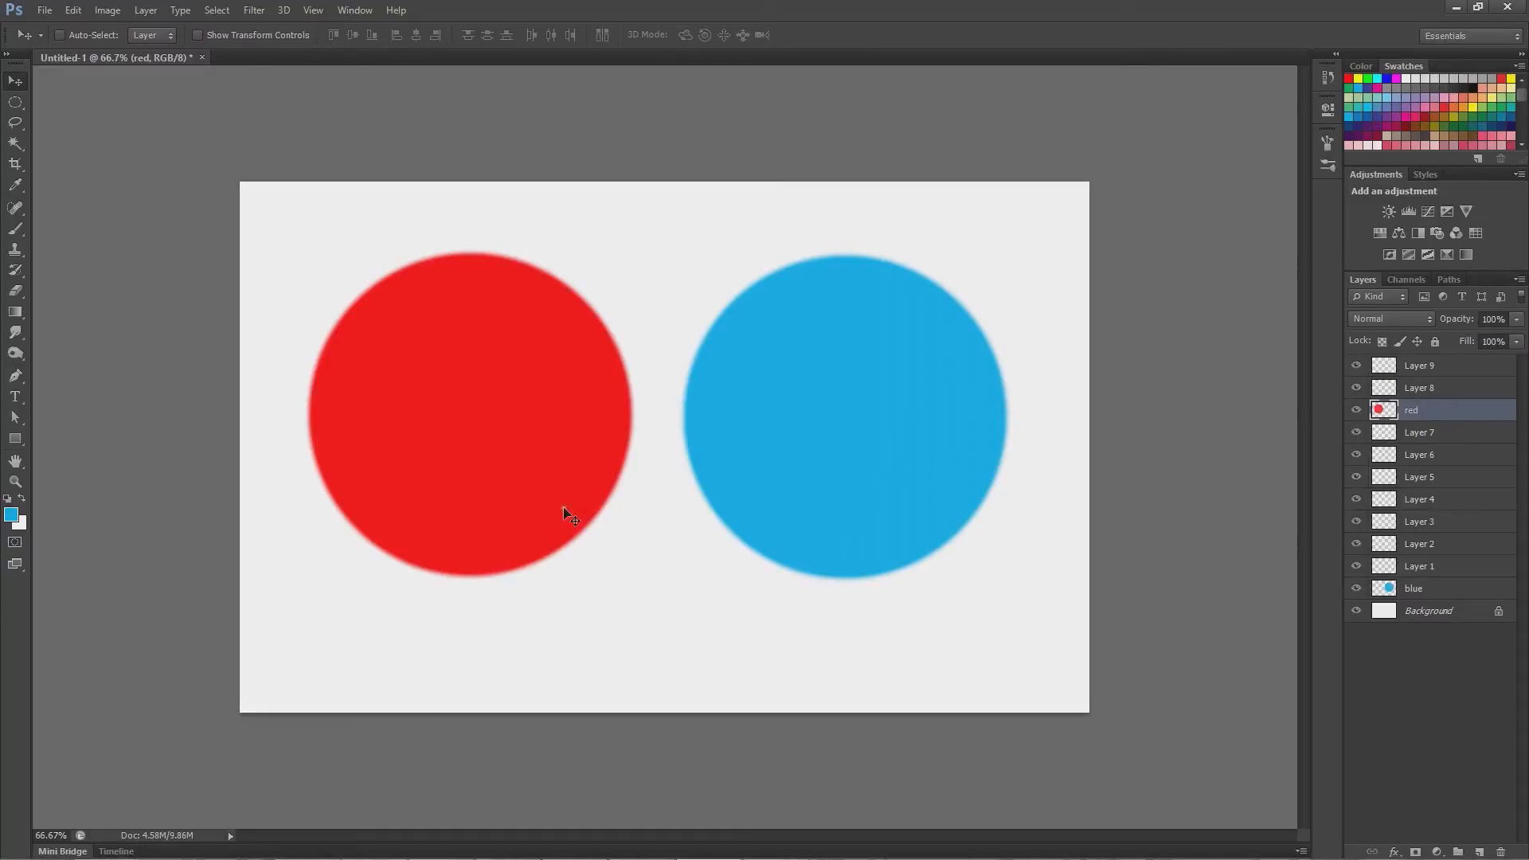
drag(446, 520, 664, 506)
drag(812, 426, 794, 431)
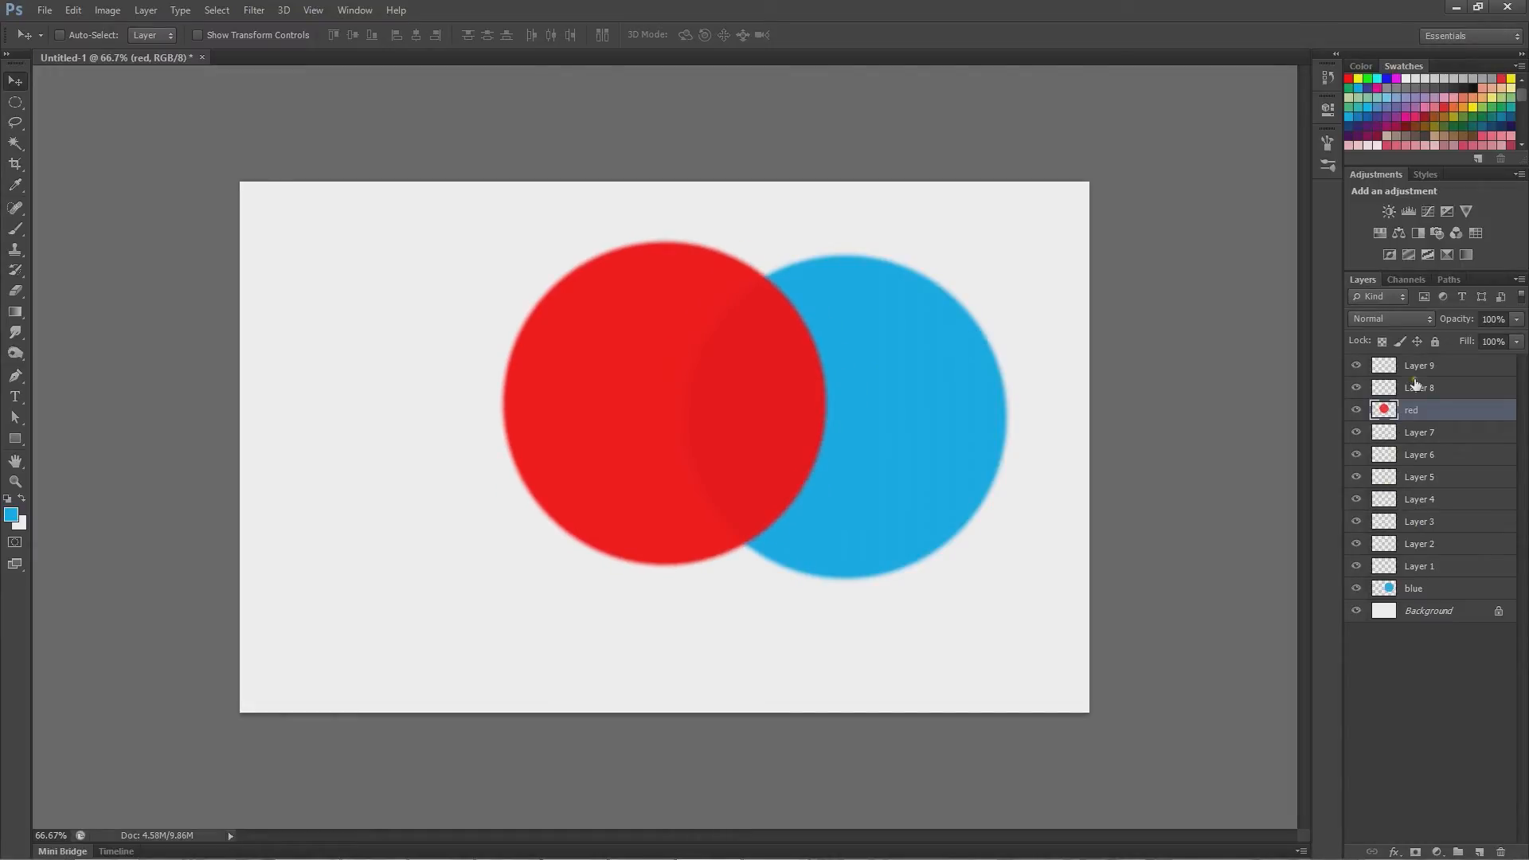
Select the blue layer and move it above the red layer in the layer stack.
click(1438, 589)
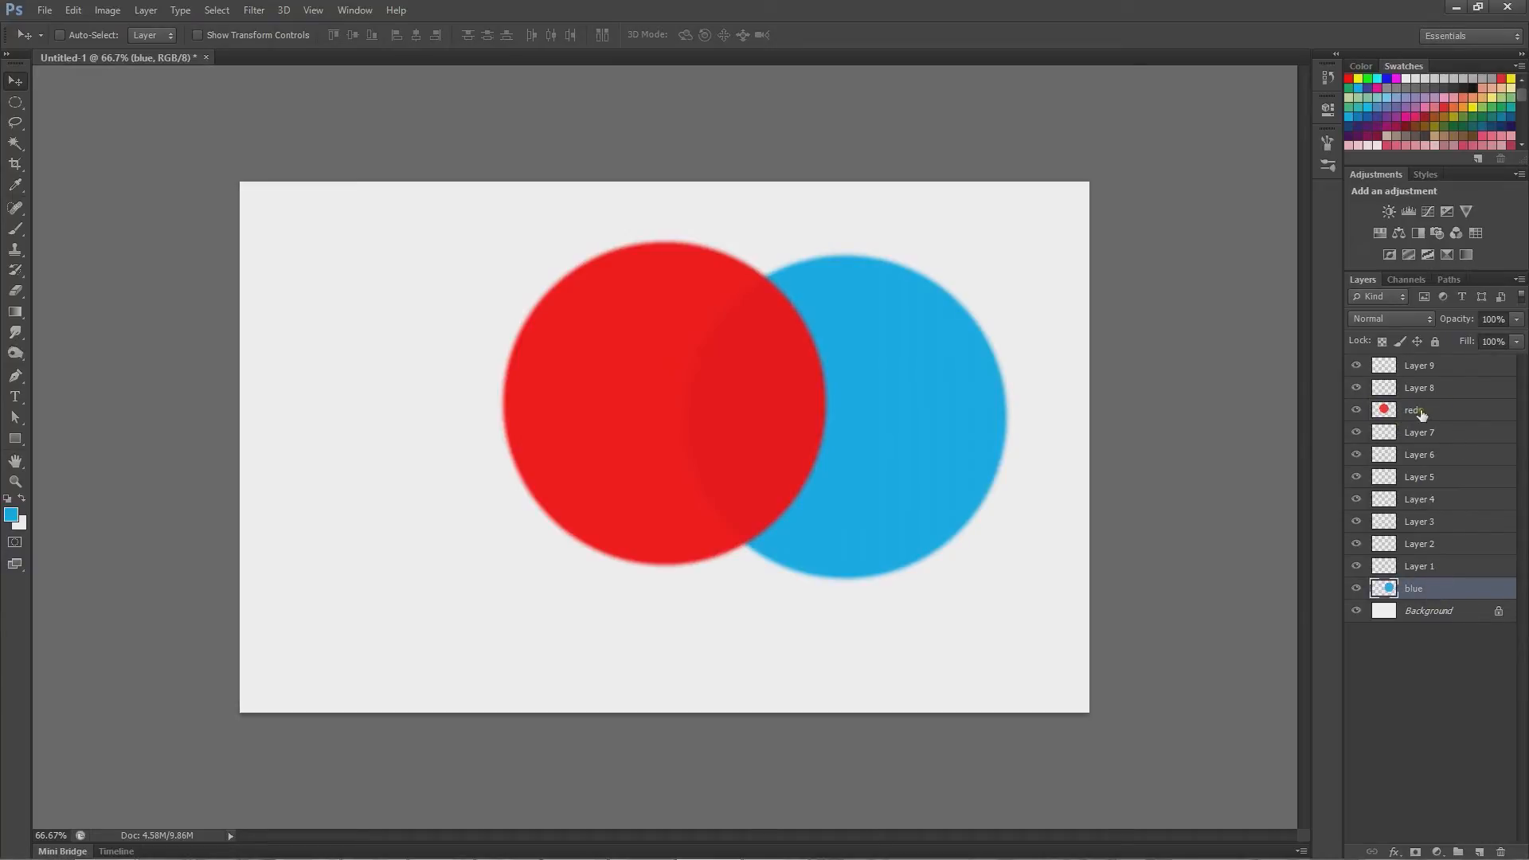
drag(1433, 590, 1434, 399)
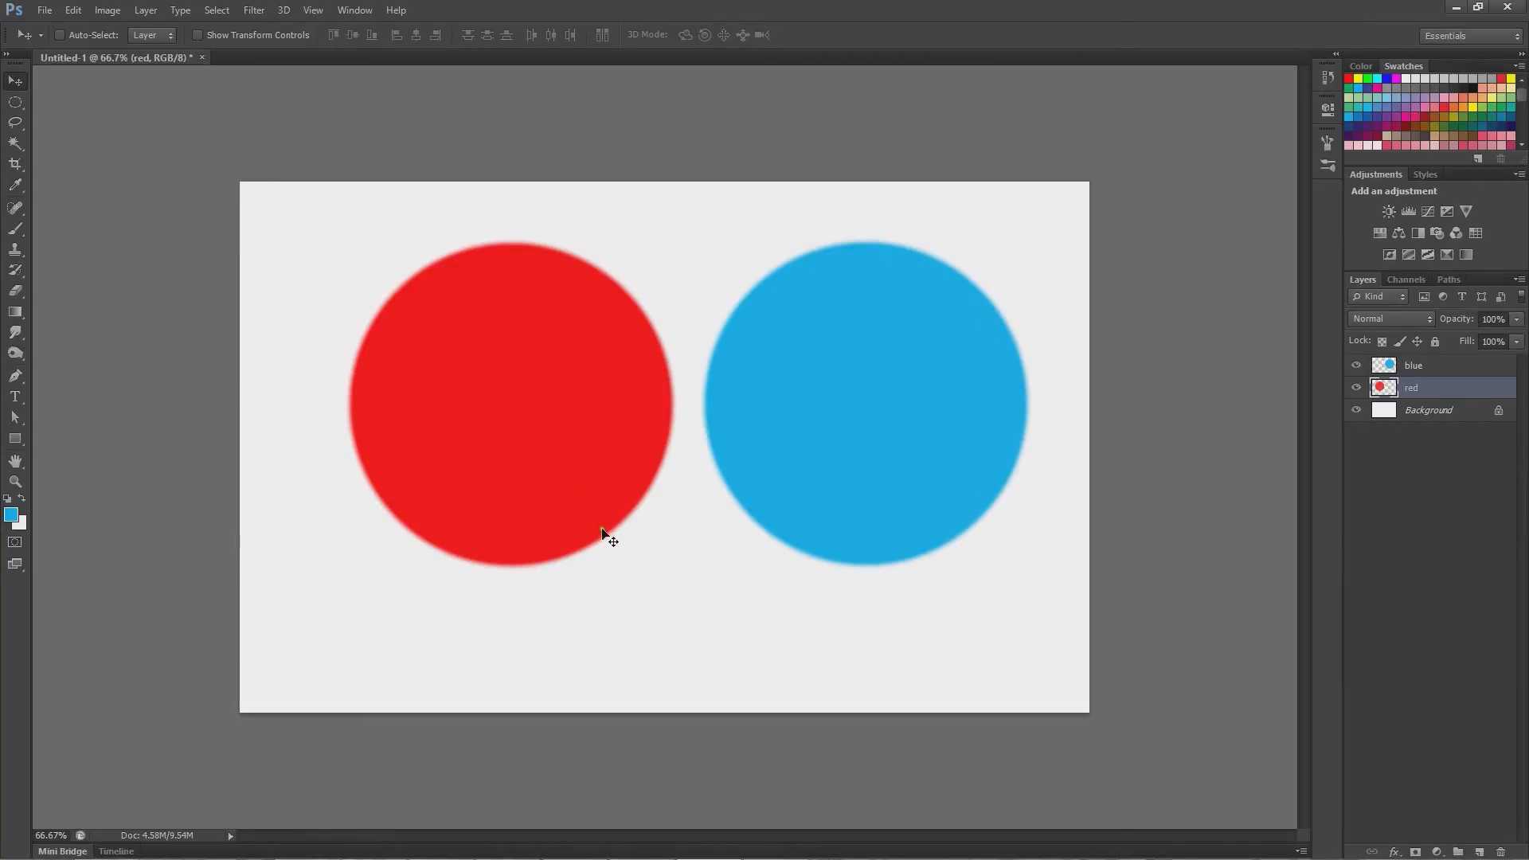
Shift the red circle slightly to the left, and merge the red and blue layers into one layer.
drag(632, 486, 594, 517)
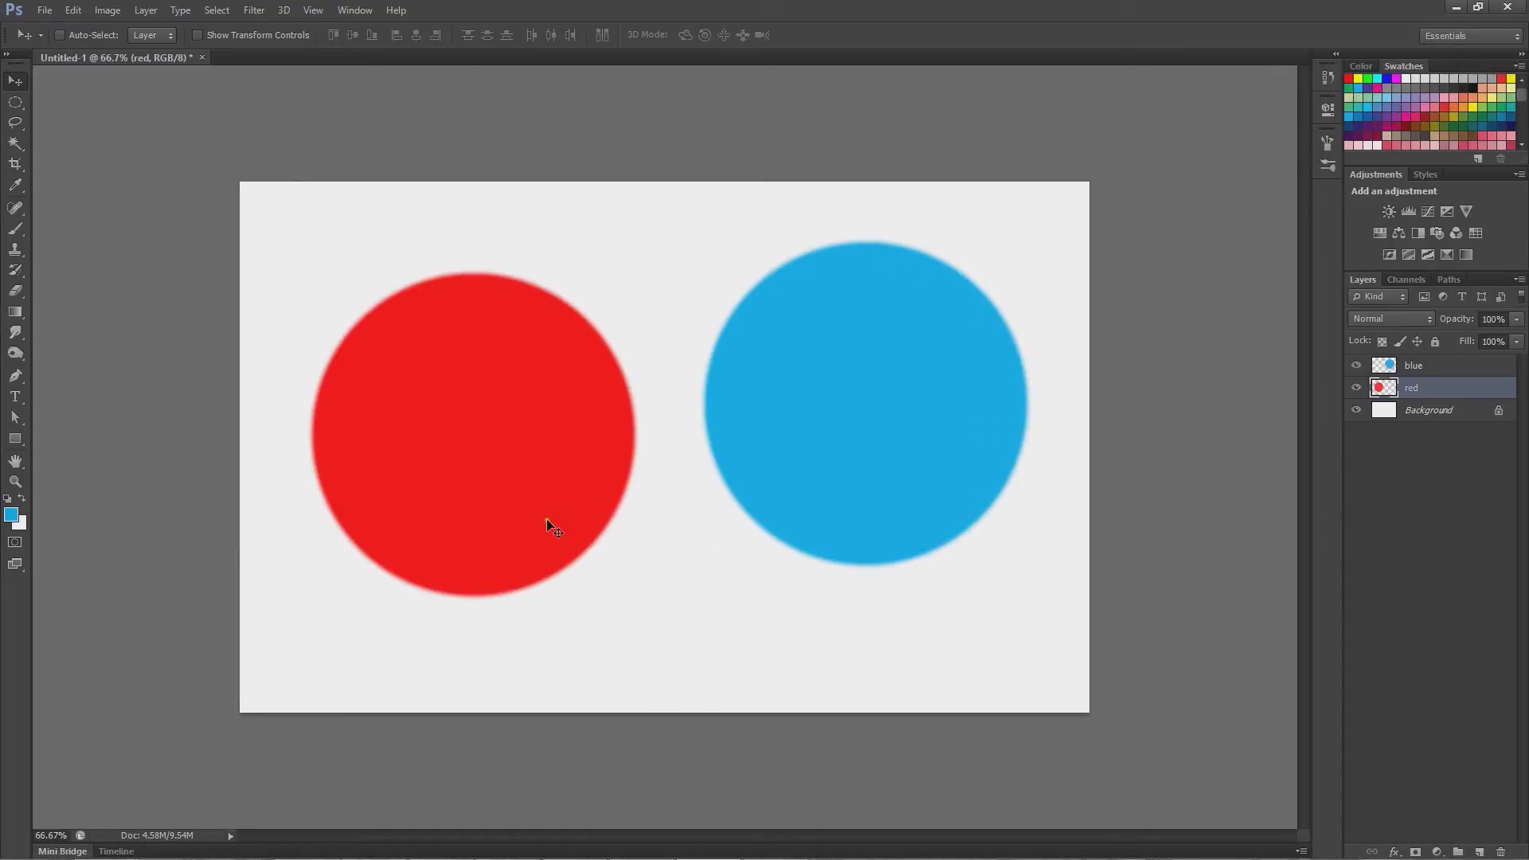
drag(546, 522, 560, 502)
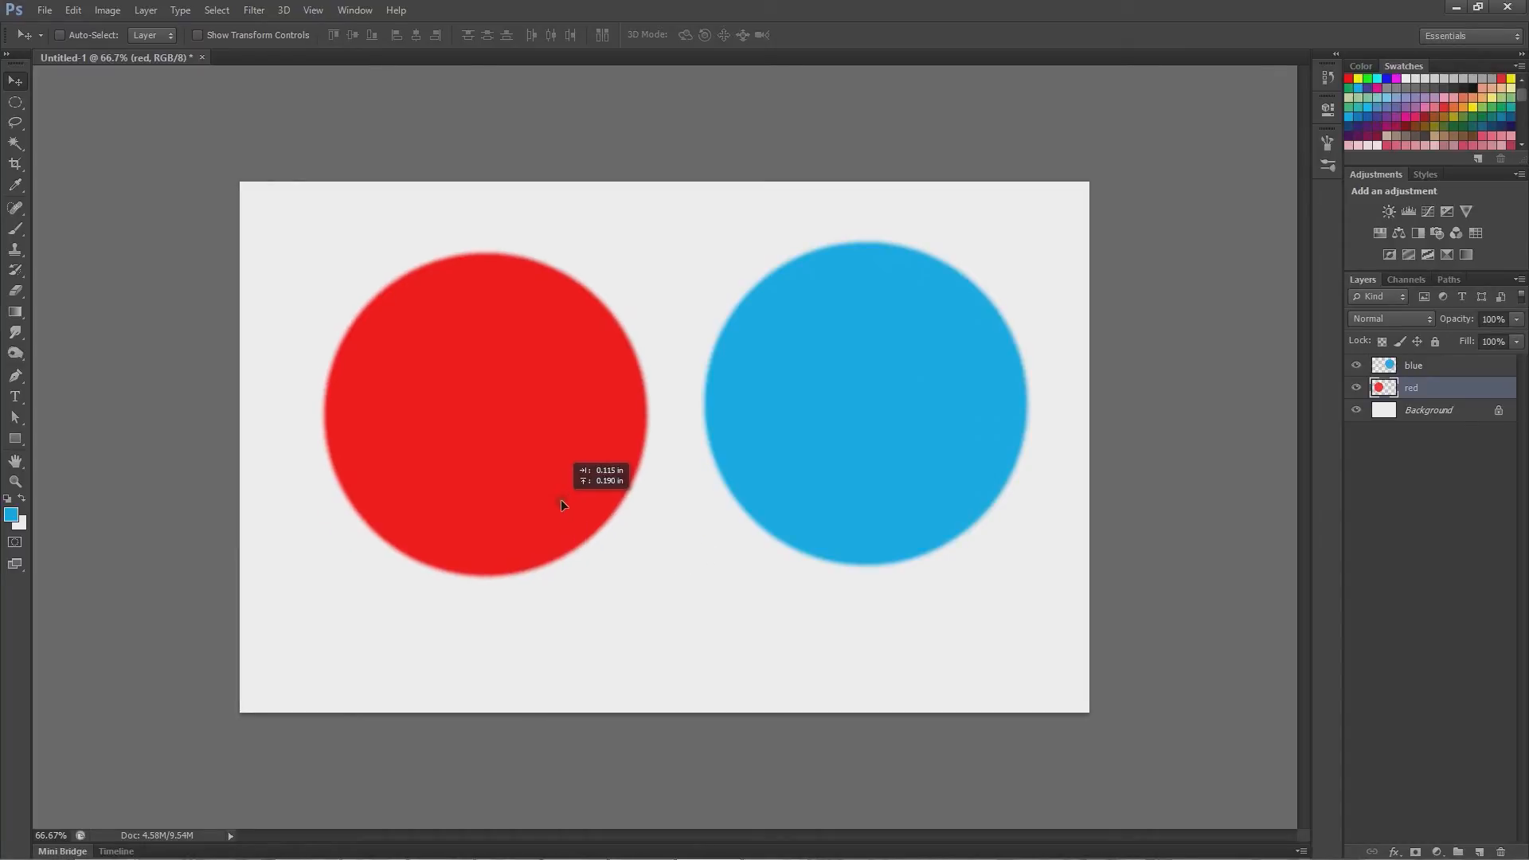
shift+click(1439, 367)
right_click(1443, 366)
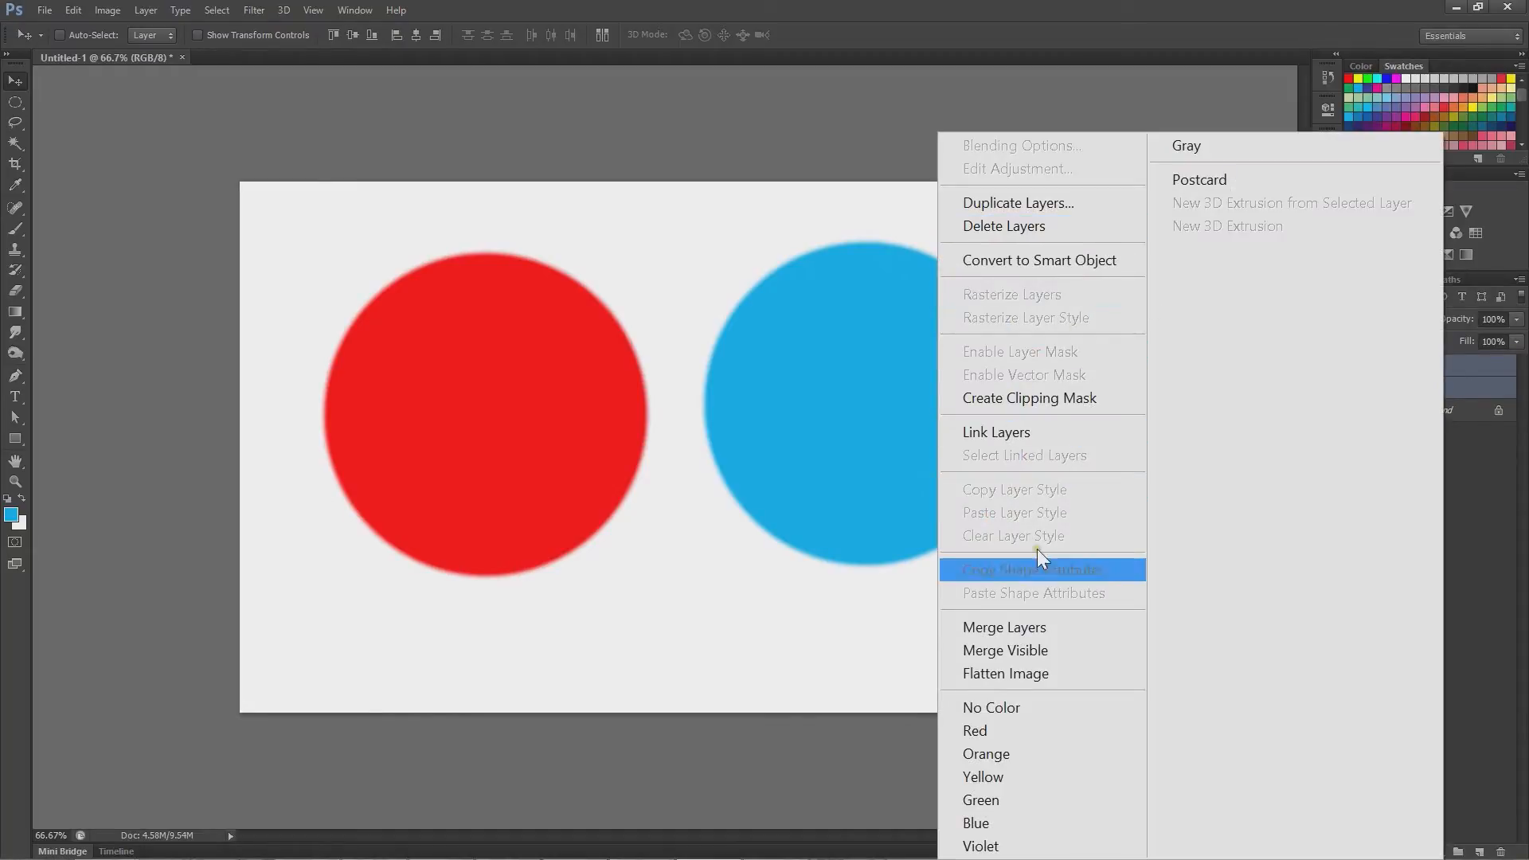
click(1005, 626)
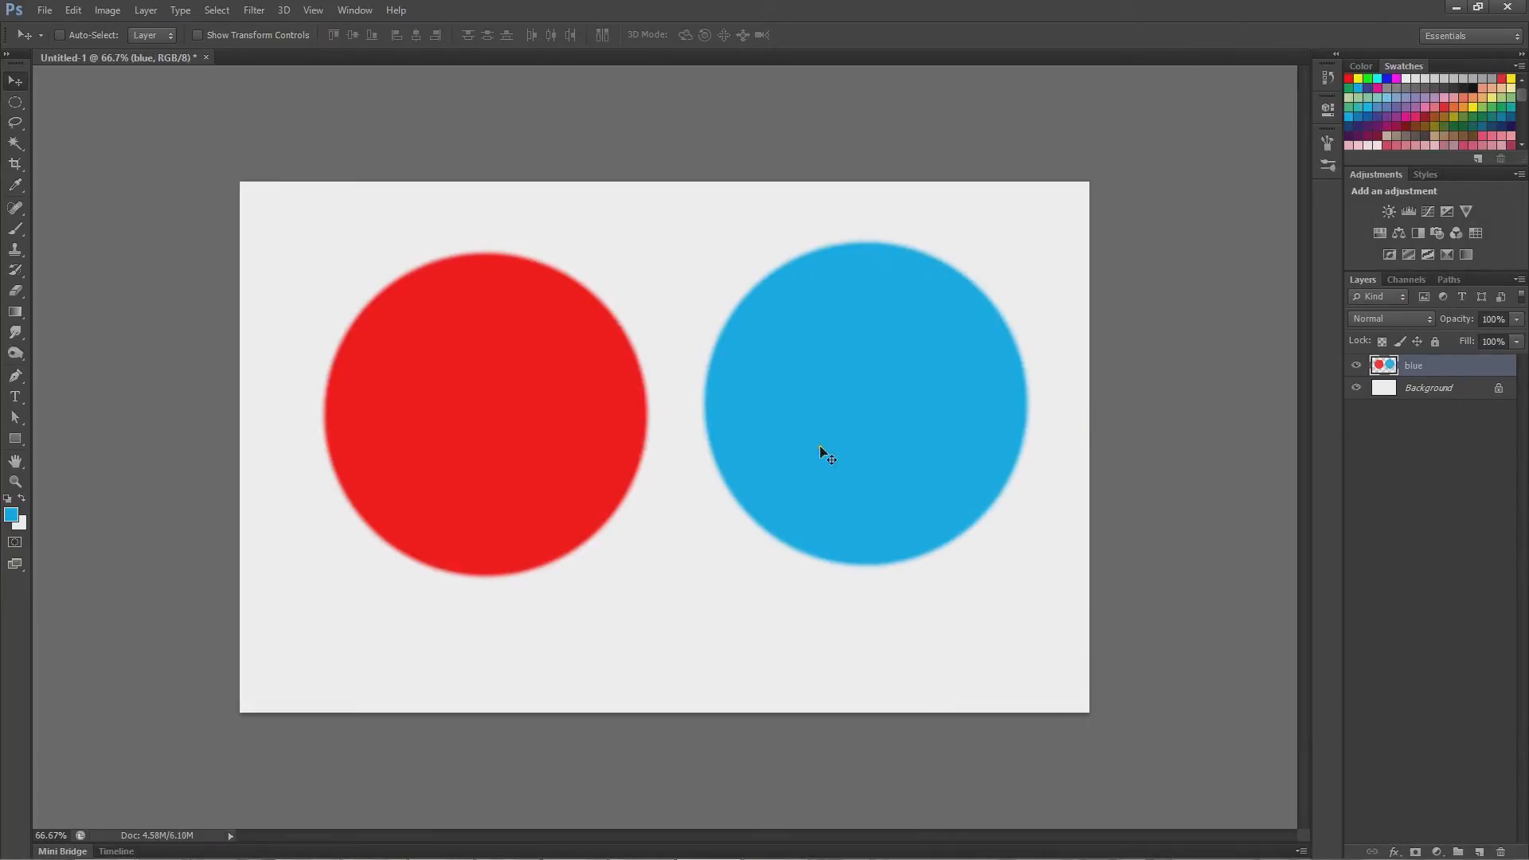
Move the merged pair of circles around the canvas as one object, leaving it slightly above the canvas centre.
drag(951, 441, 910, 446)
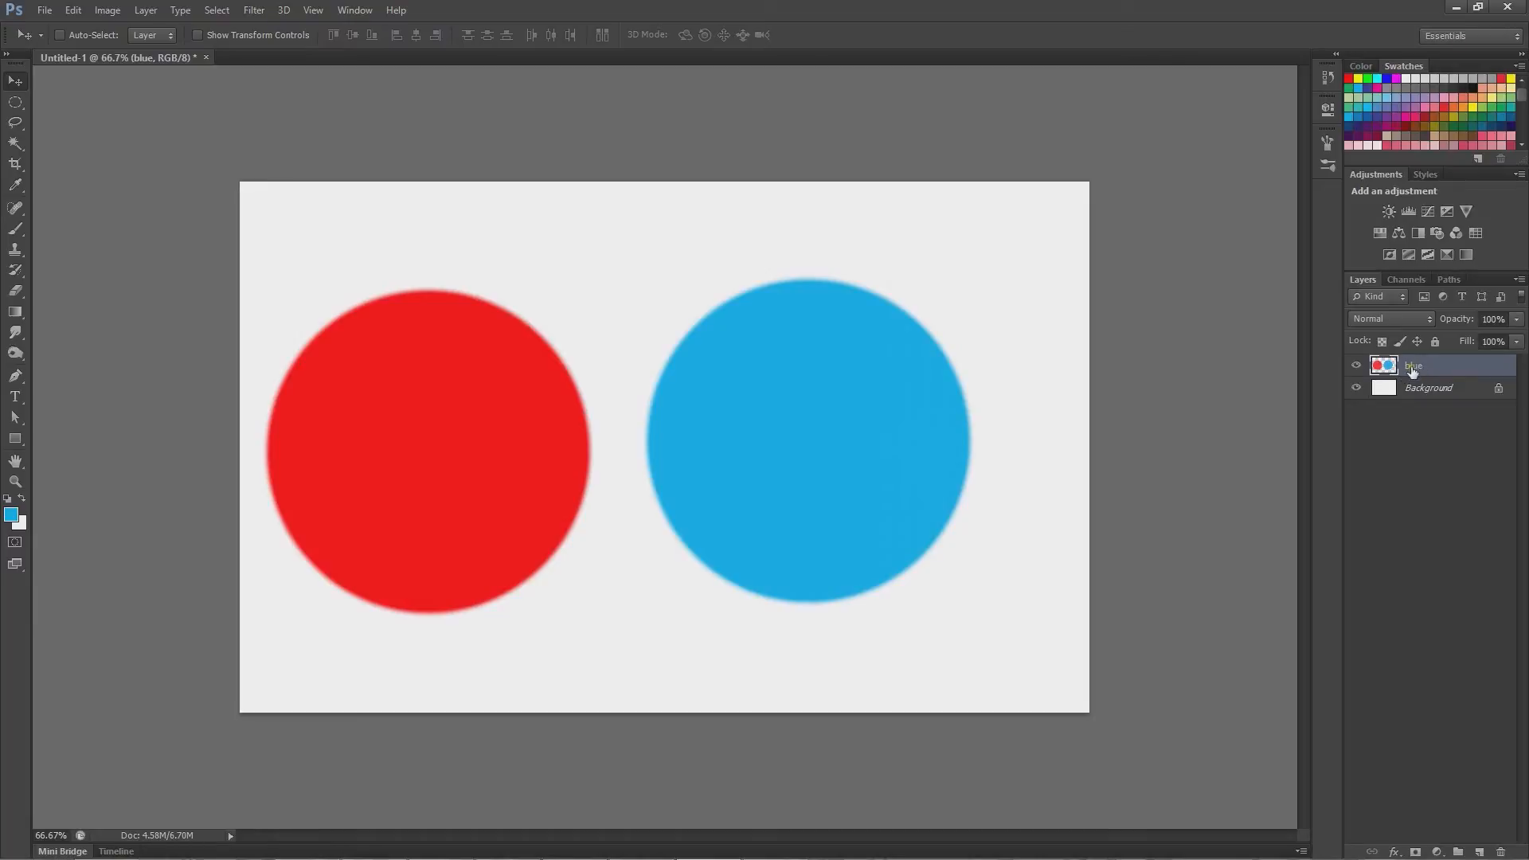
drag(891, 488, 908, 415)
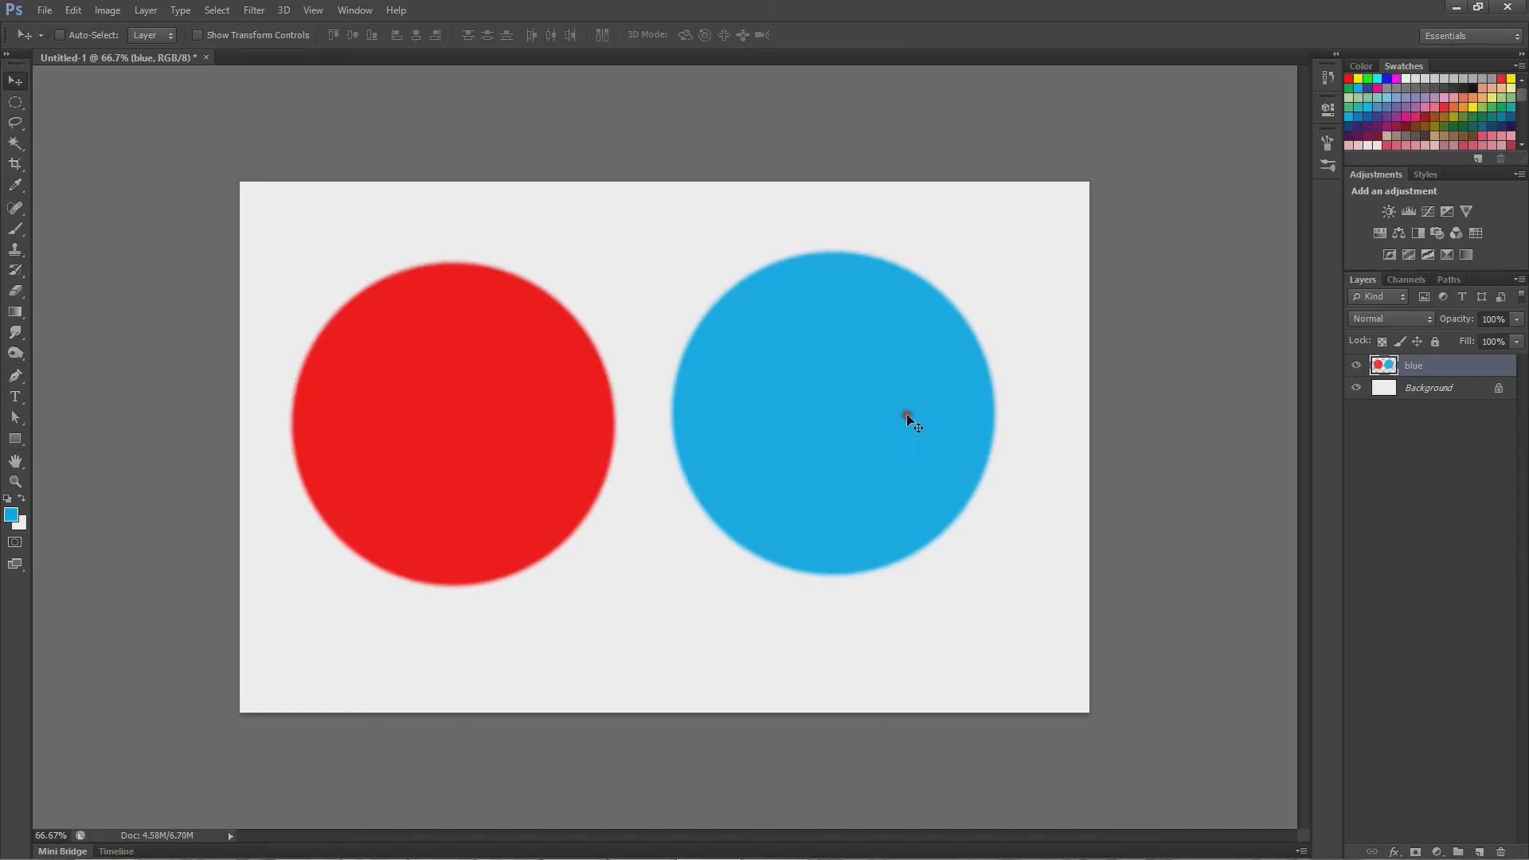
mouse_move(834, 358)
mouse_down()
mouse_move(839, 393)
mouse_move(842, 345)
mouse_up()
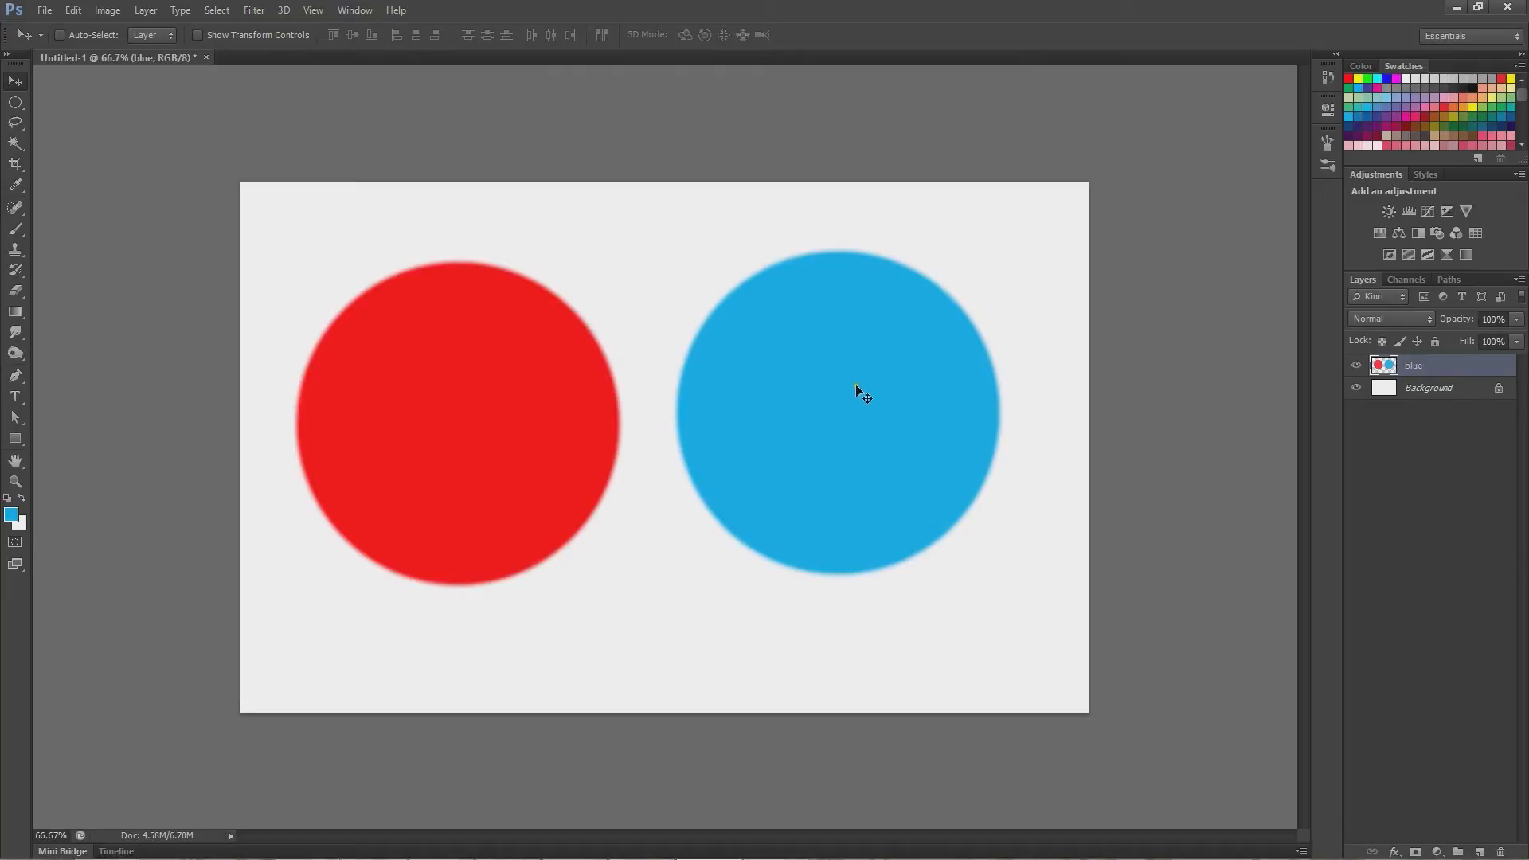
drag(839, 394, 888, 398)
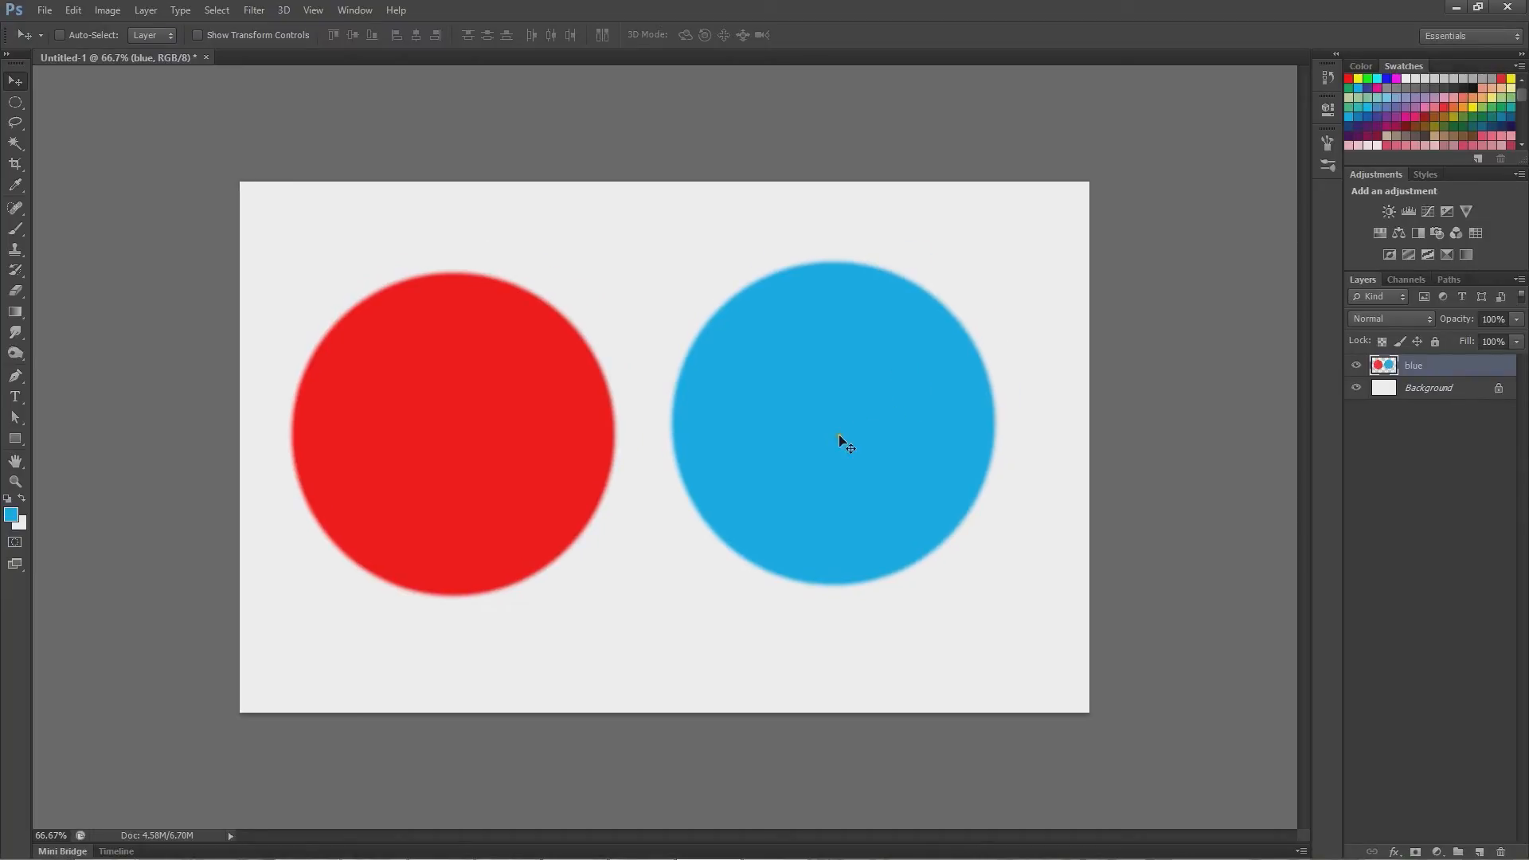
drag(839, 462, 815, 433)
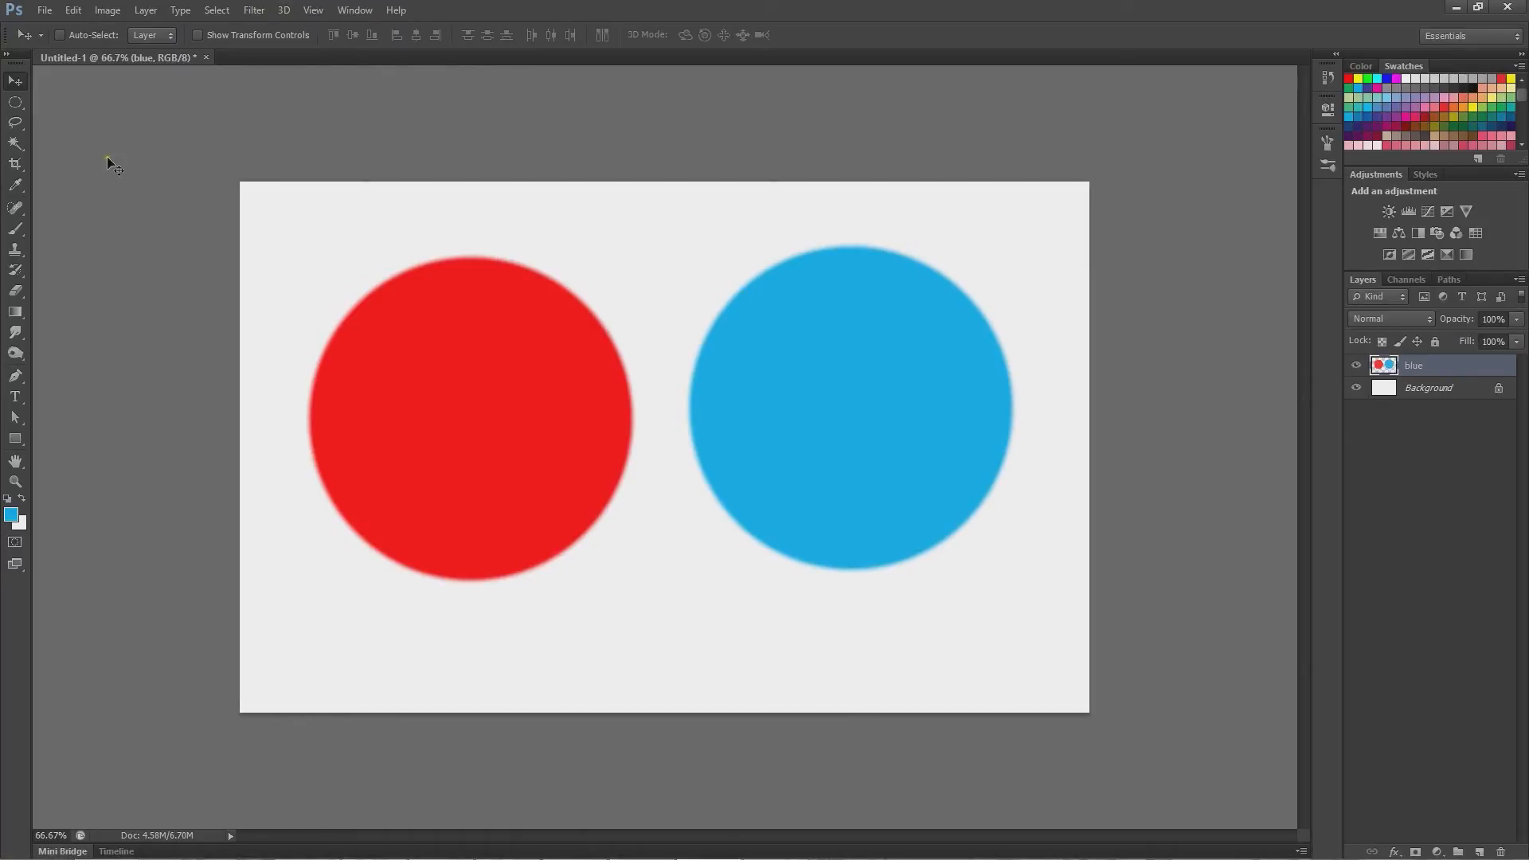
Select most of the blue circle with an elliptical marquee and move the selected part over the red circle's lower half, leaving a blue crescent.
click(22, 99)
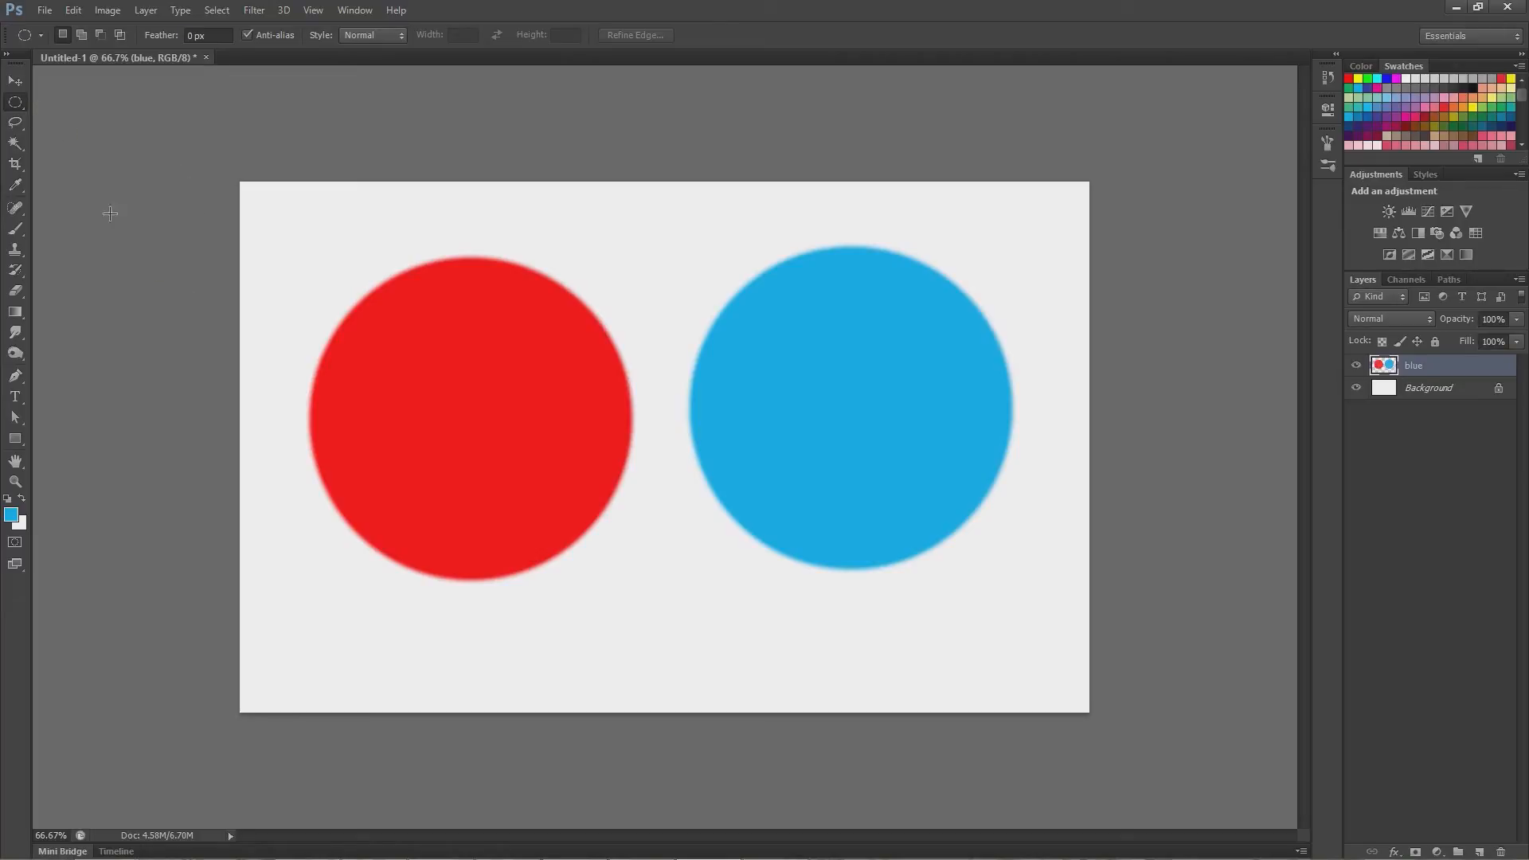
drag(19, 100, 136, 117)
drag(737, 211, 1068, 523)
click(17, 82)
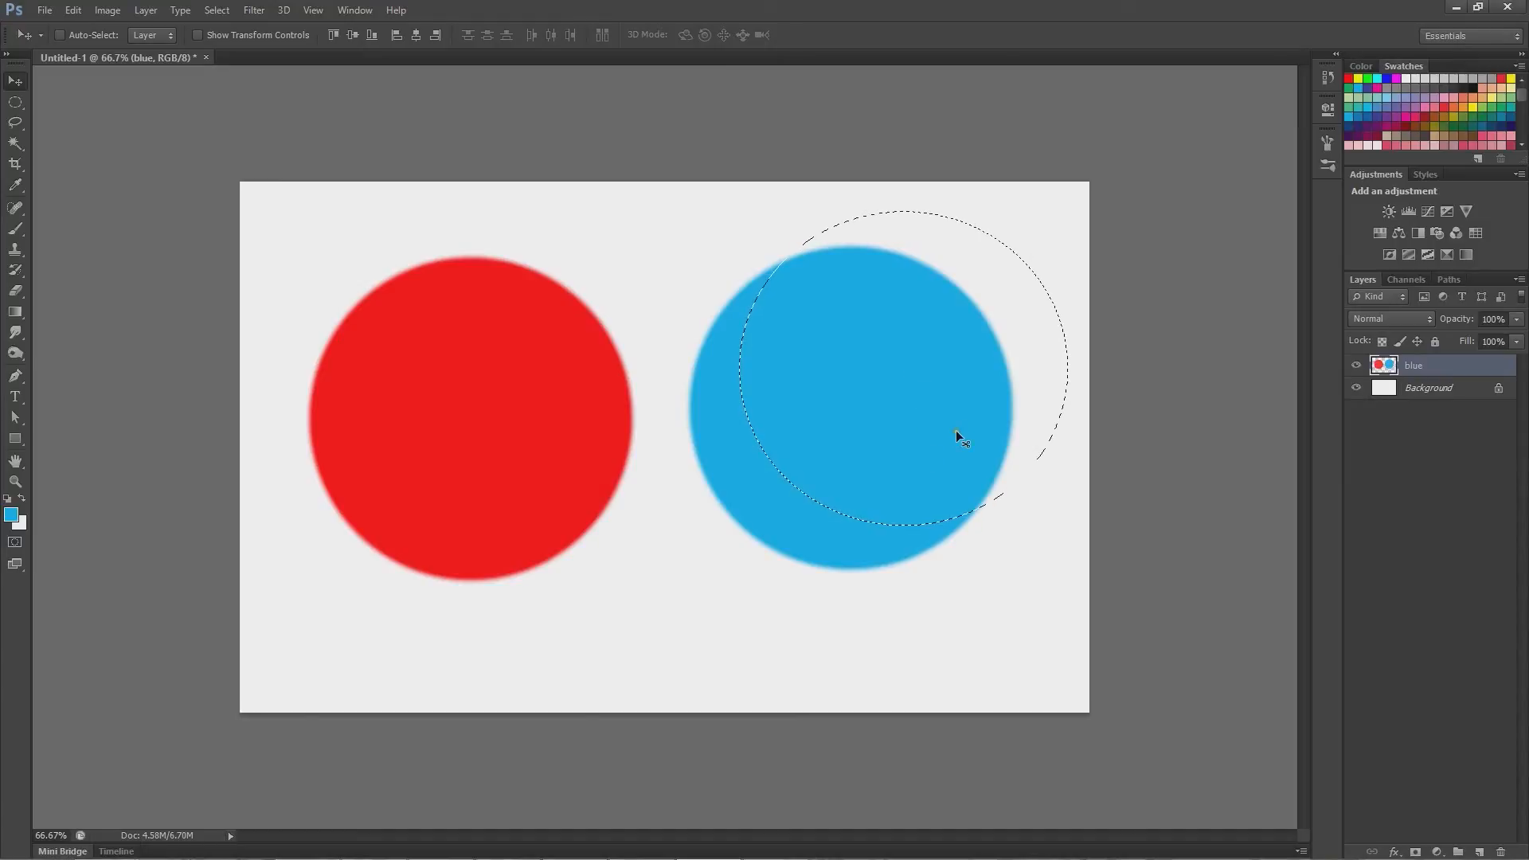
drag(958, 431, 562, 580)
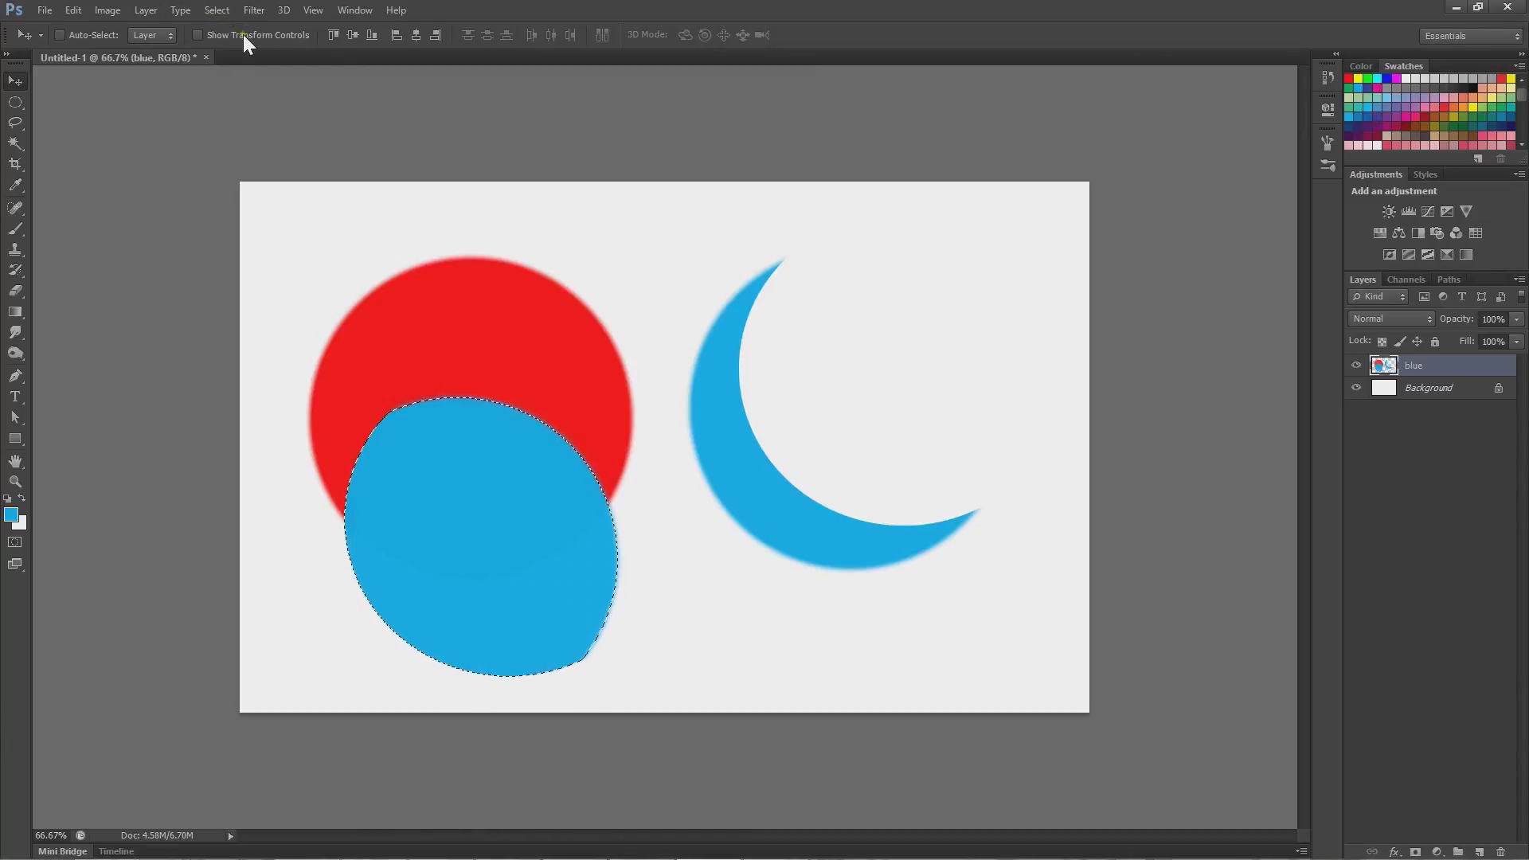
Deselect and try moving the whole merged layer slightly up and to the right, toggling between the old and new positions.
click(218, 11)
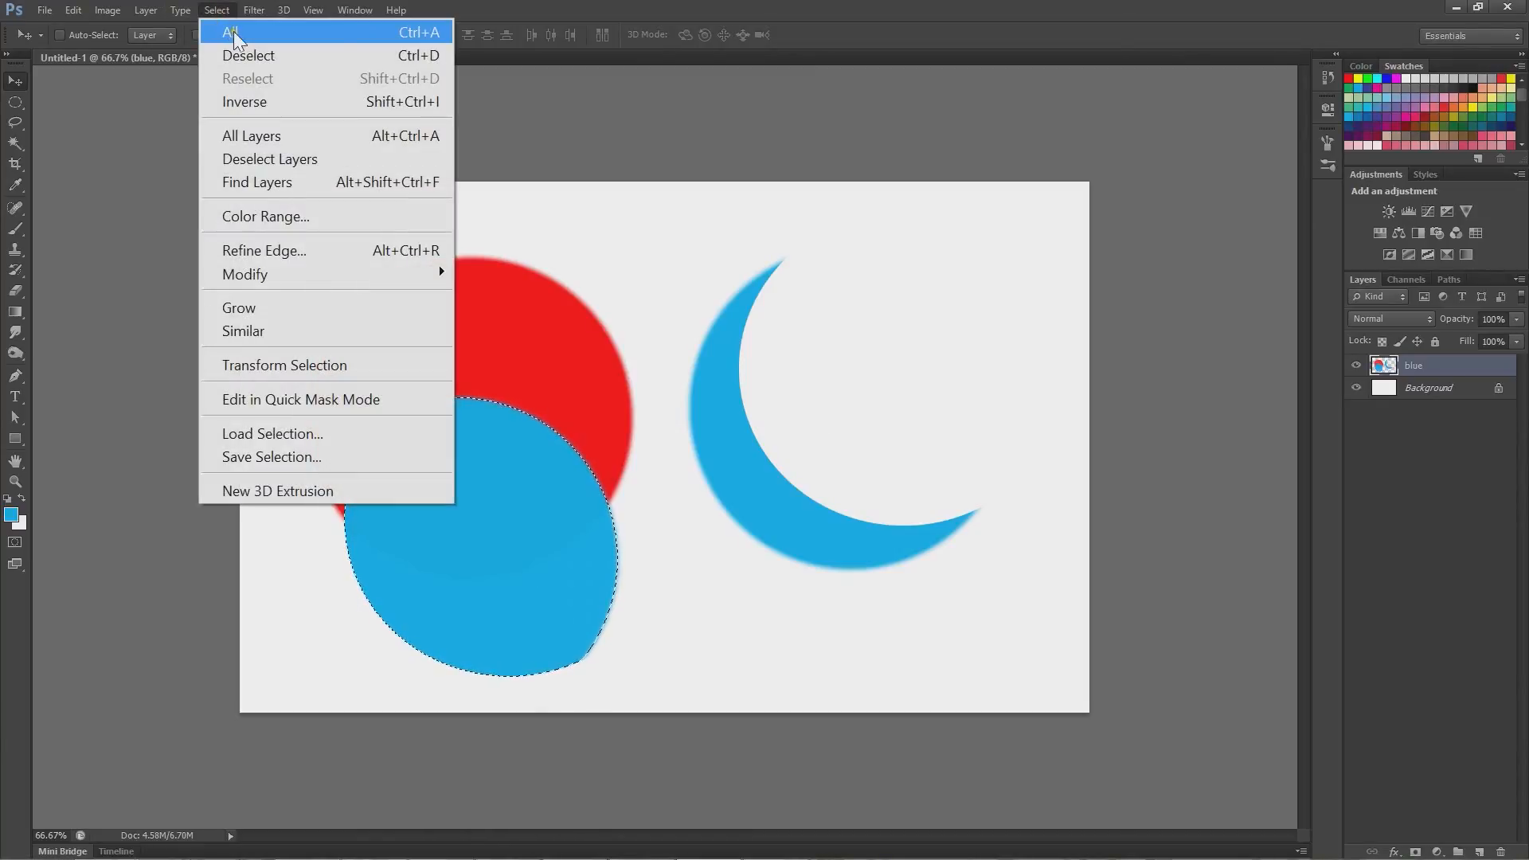
click(369, 60)
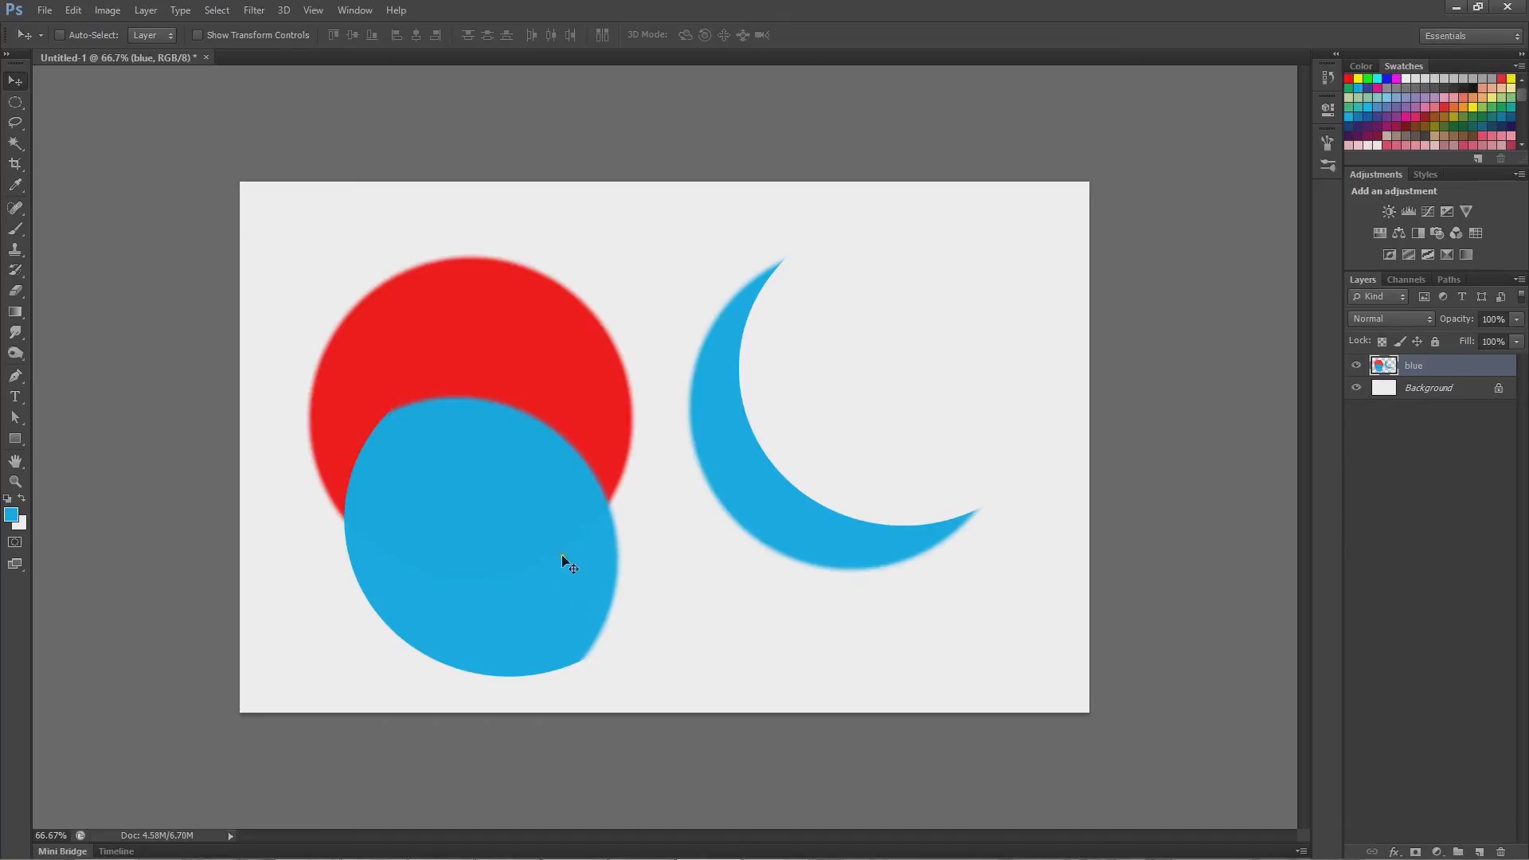
mouse_move(574, 531)
mouse_down()
mouse_move(774, 479)
mouse_move(474, 566)
mouse_move(669, 521)
mouse_move(474, 566)
mouse_move(648, 541)
mouse_move(635, 505)
mouse_move(628, 523)
mouse_move(534, 522)
mouse_move(573, 505)
mouse_up()
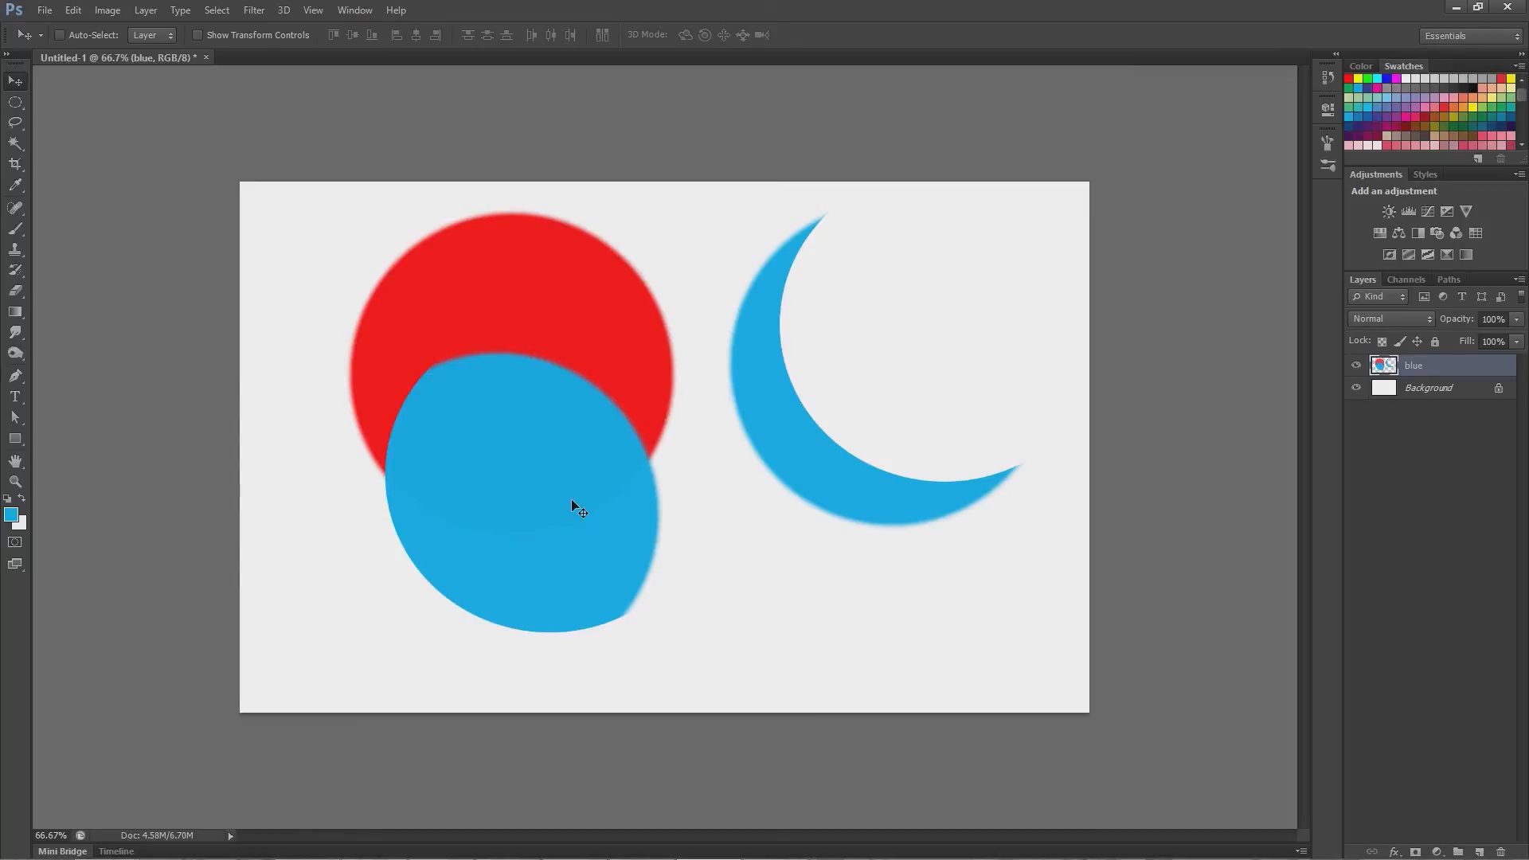
key(ctrl+z)
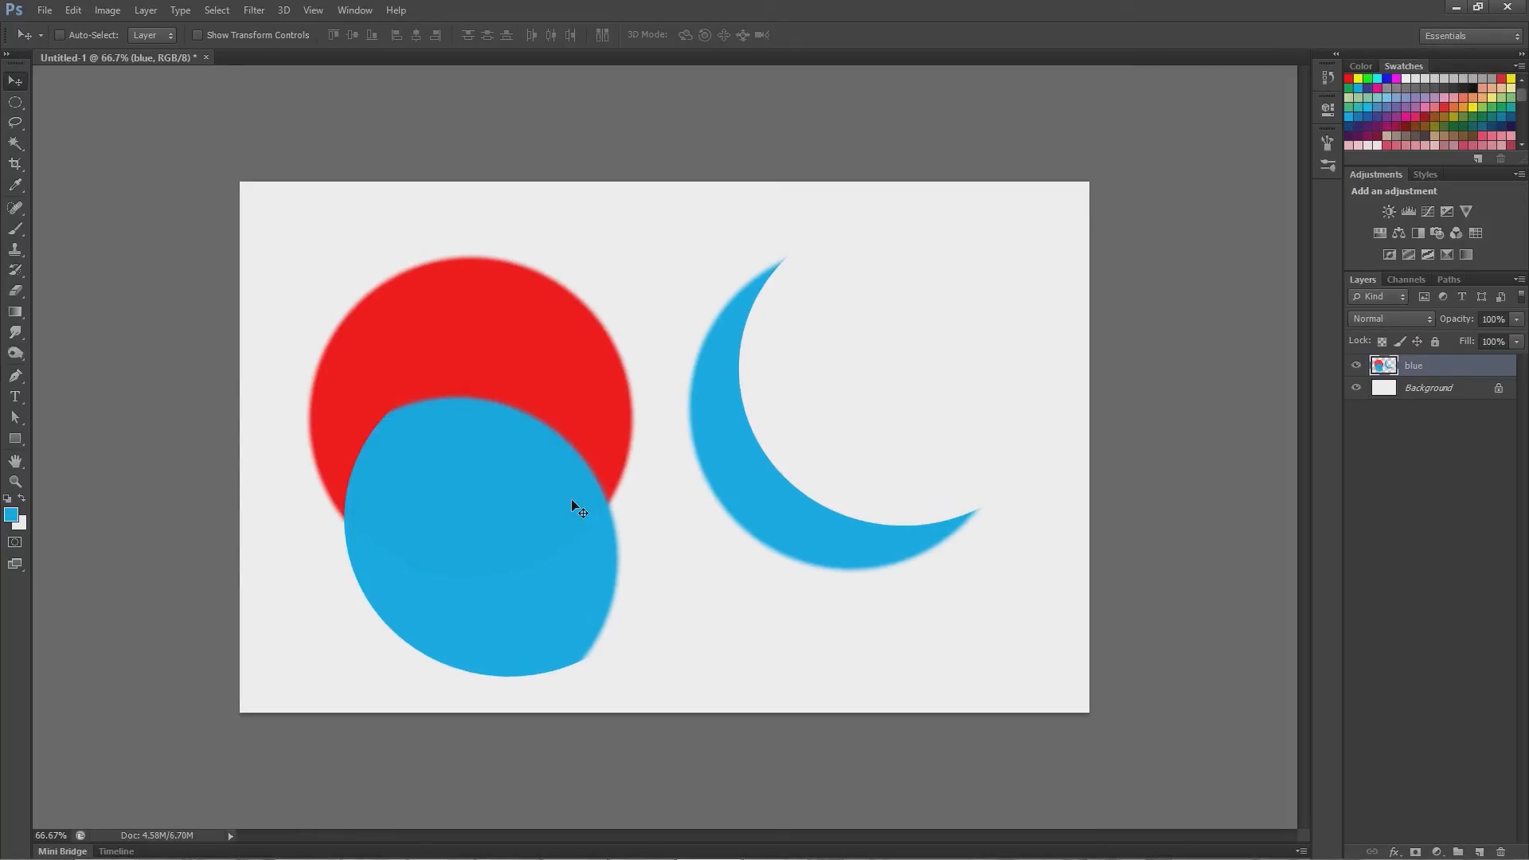
key(ctrl+z)
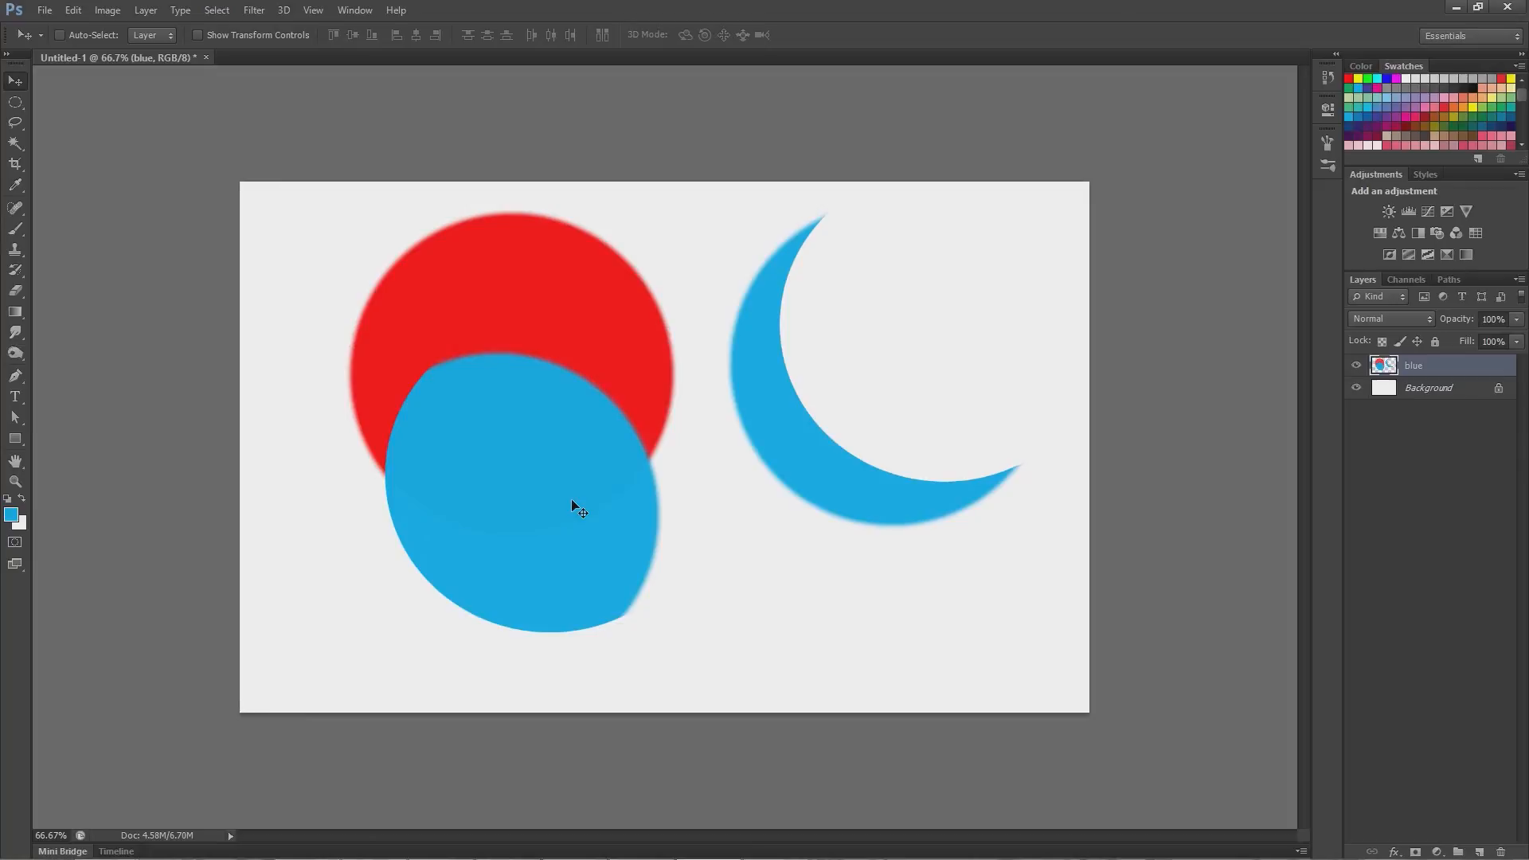
key(ctrl+z)
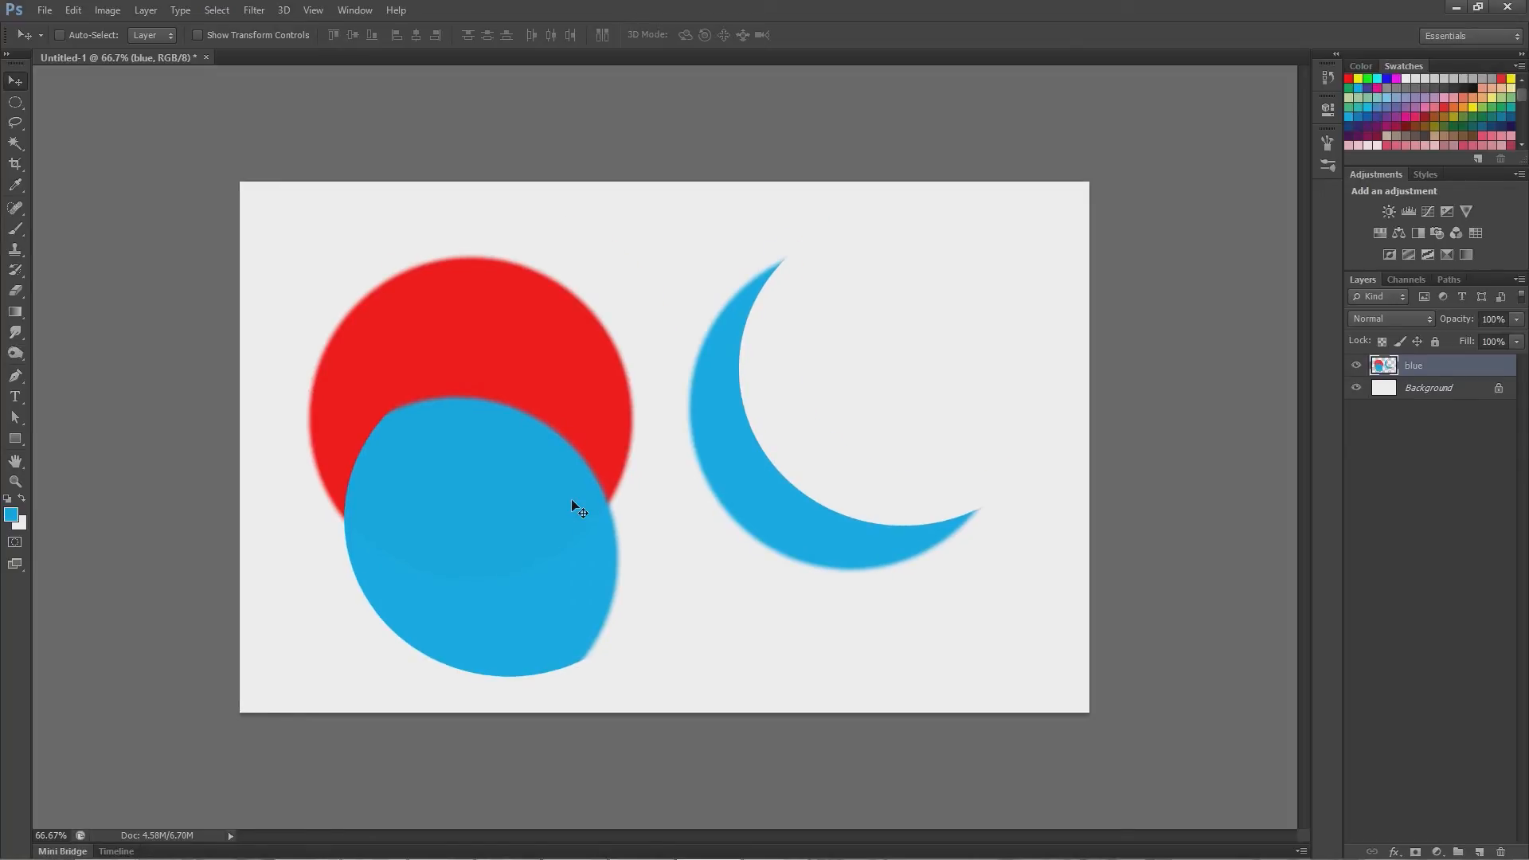
Undo the move of the cut-out blue part and remove the elliptical selection, restoring the full blue circle.
key(ctrl+alt+z)
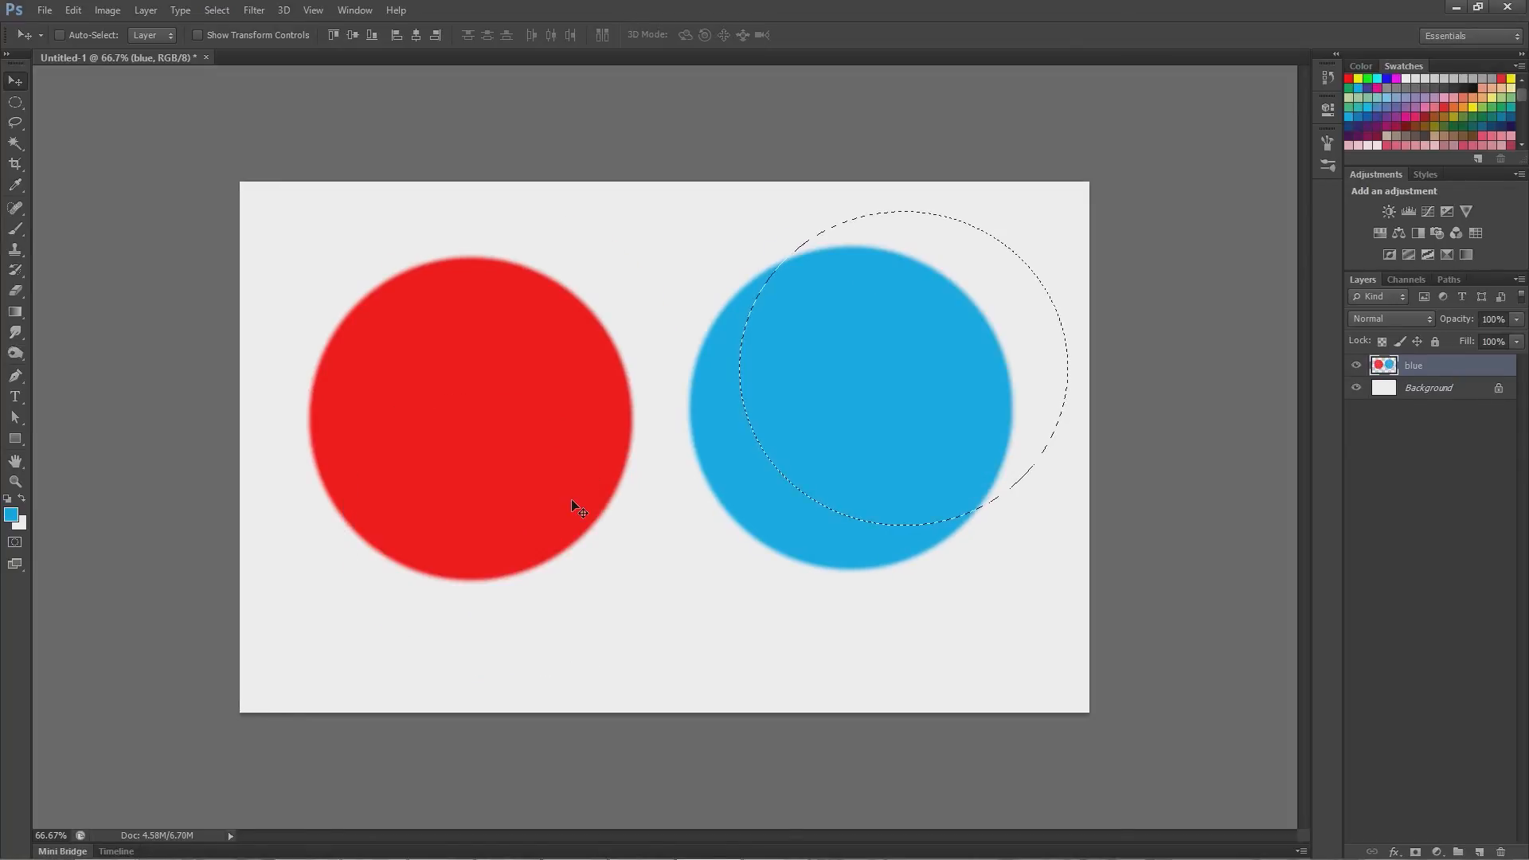
key(ctrl+alt+z)
Draw an elliptical marquee about 3.36 by 3.46 in, shift it over the red circle, and place it around the whole blue circle.
key(m)
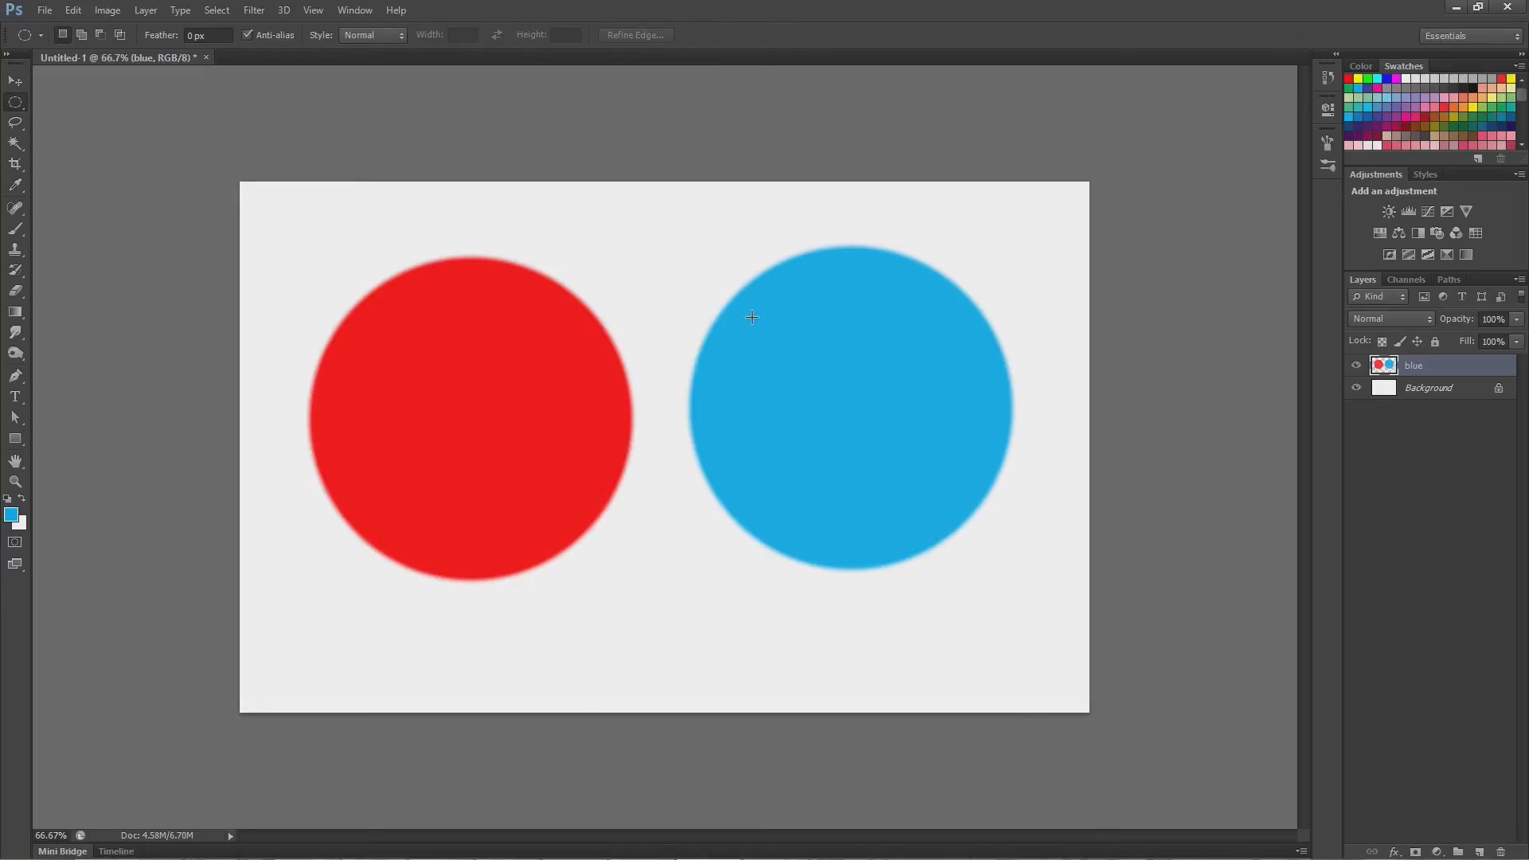
drag(708, 217, 1025, 589)
key(space)
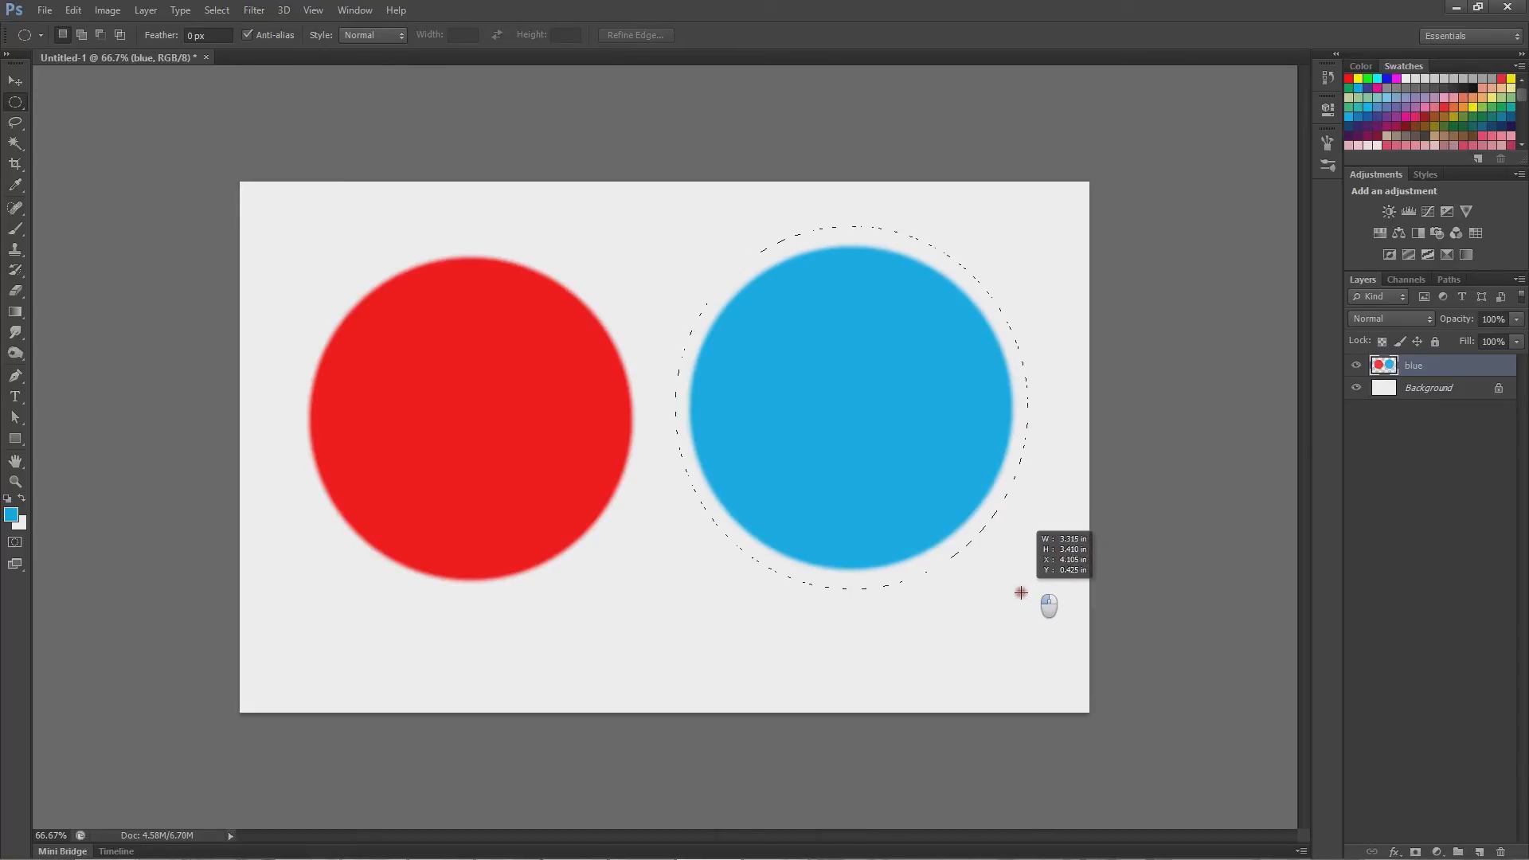
drag(1025, 589, 1026, 589)
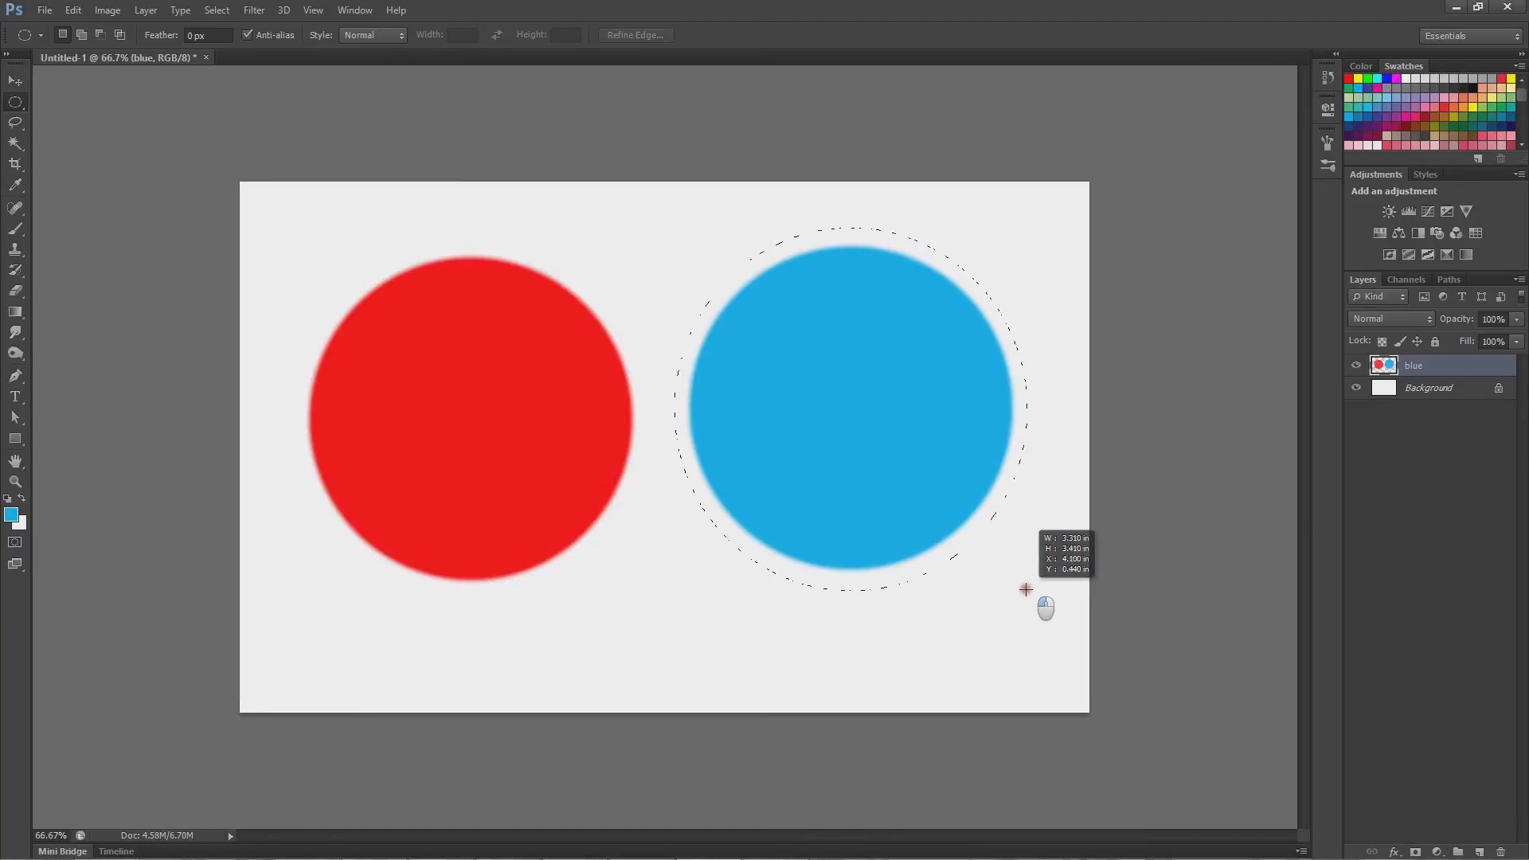
mouse_move(1026, 589)
mouse_down()
mouse_move(723, 570)
mouse_move(585, 583)
mouse_move(643, 597)
mouse_up()
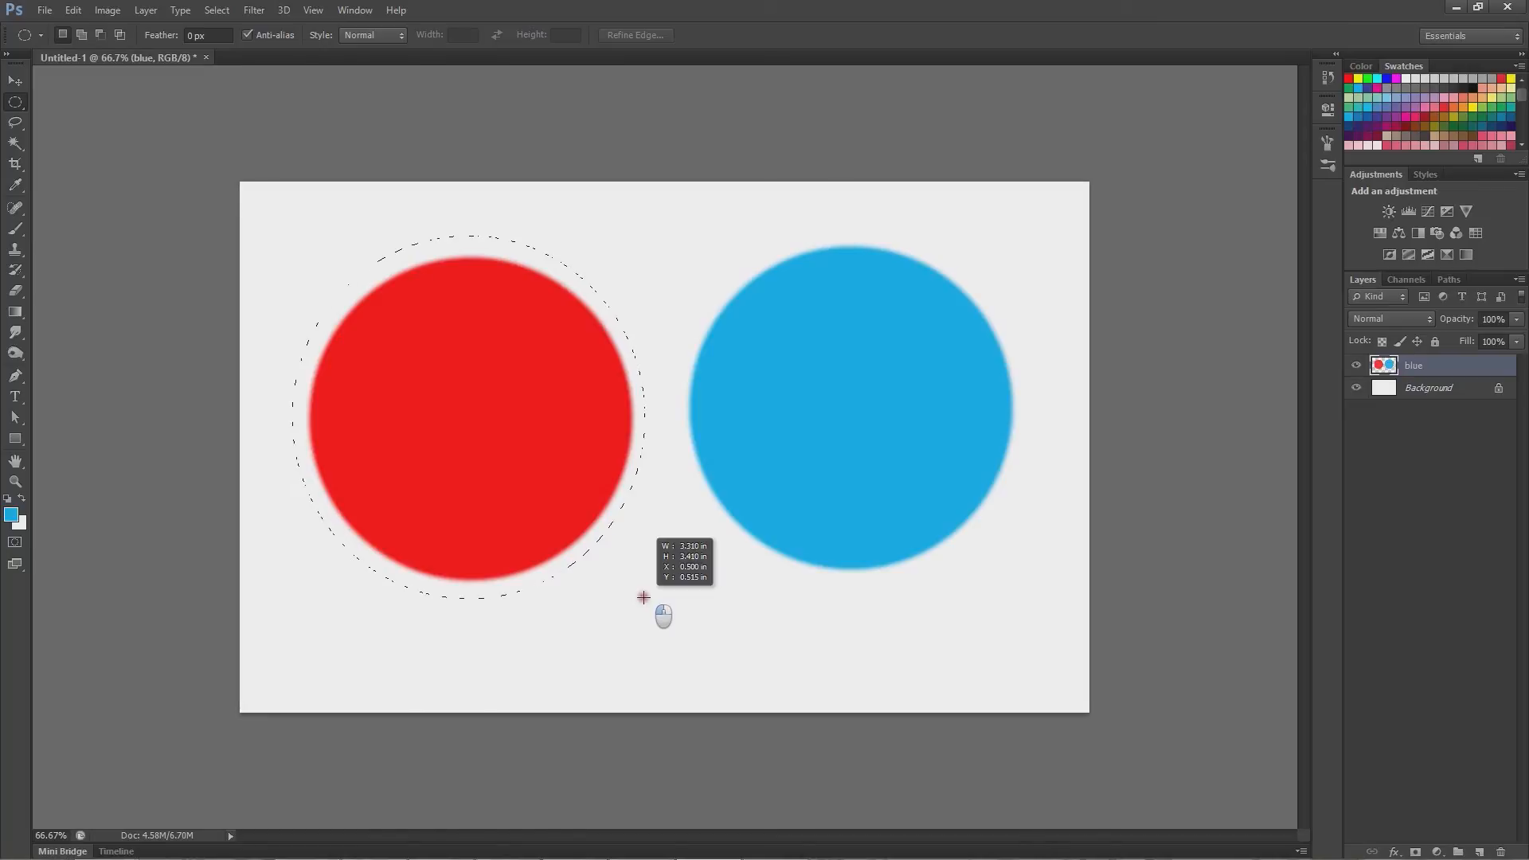
mouse_move(643, 597)
mouse_down()
mouse_move(697, 658)
mouse_move(451, 334)
mouse_move(525, 315)
mouse_move(408, 372)
mouse_move(646, 612)
mouse_move(633, 593)
mouse_move(635, 608)
mouse_move(648, 602)
mouse_up()
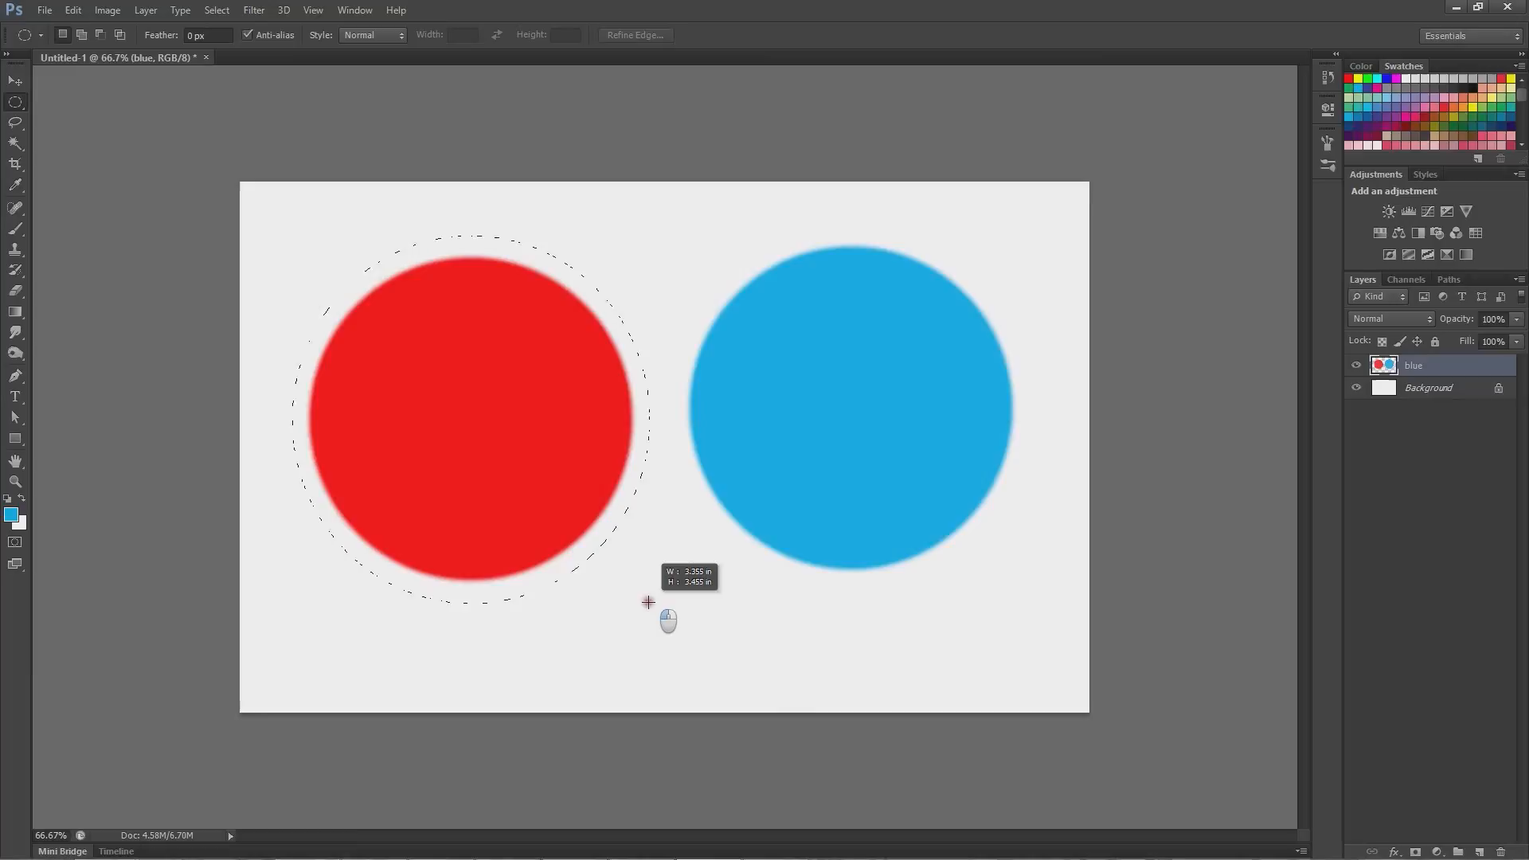
mouse_move(649, 601)
mouse_down()
mouse_move(946, 570)
mouse_move(1006, 577)
mouse_move(1031, 597)
mouse_move(965, 414)
mouse_move(1023, 602)
mouse_move(1027, 581)
mouse_move(1006, 573)
mouse_move(1035, 594)
mouse_up()
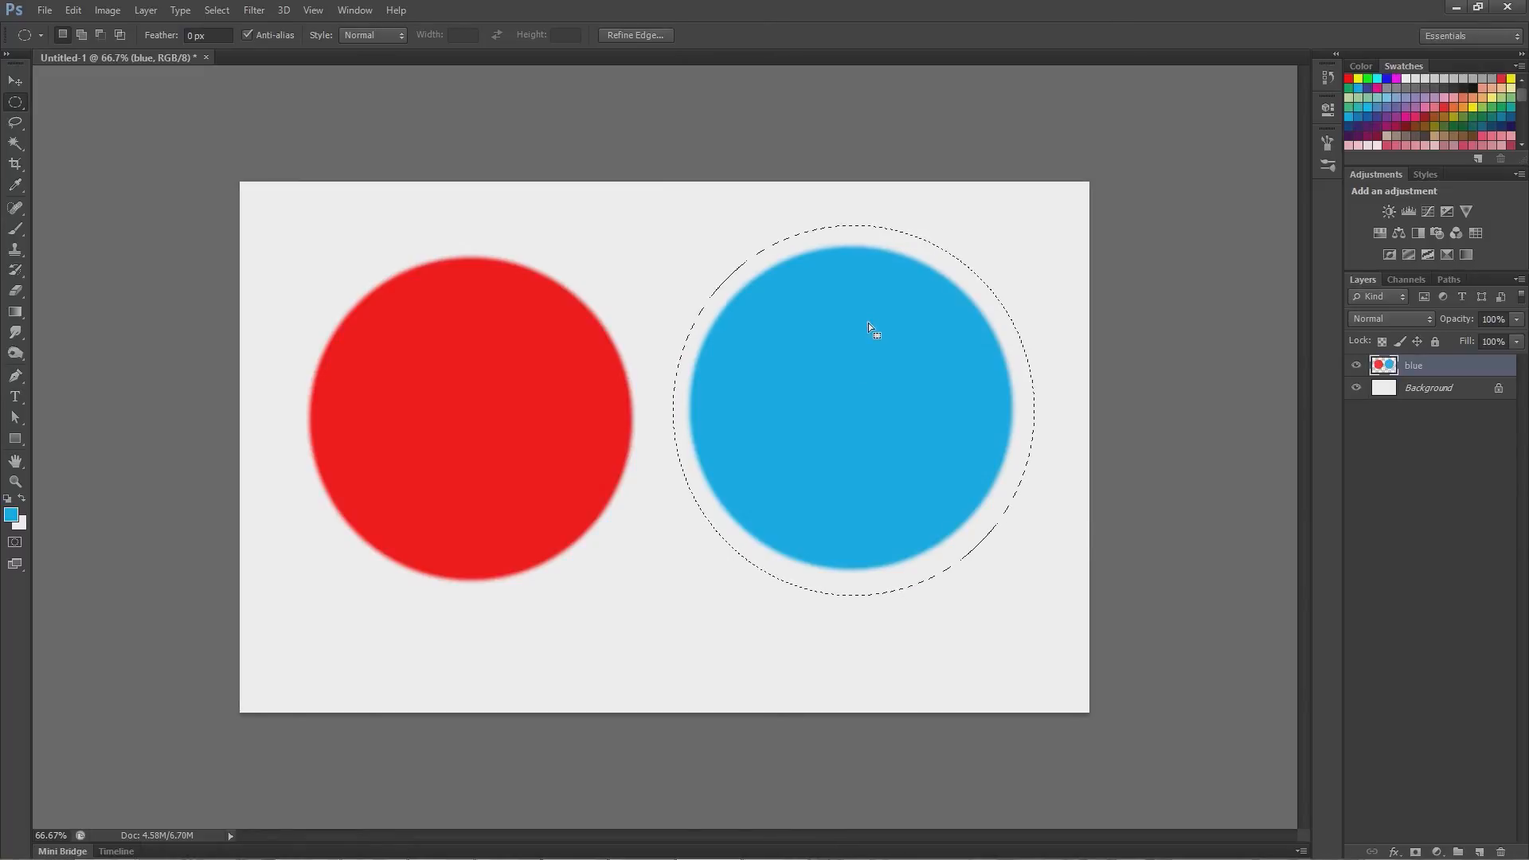
Move the selected blue circle on its own within the merged layer, leaving it slightly higher, and deselect it.
click(17, 81)
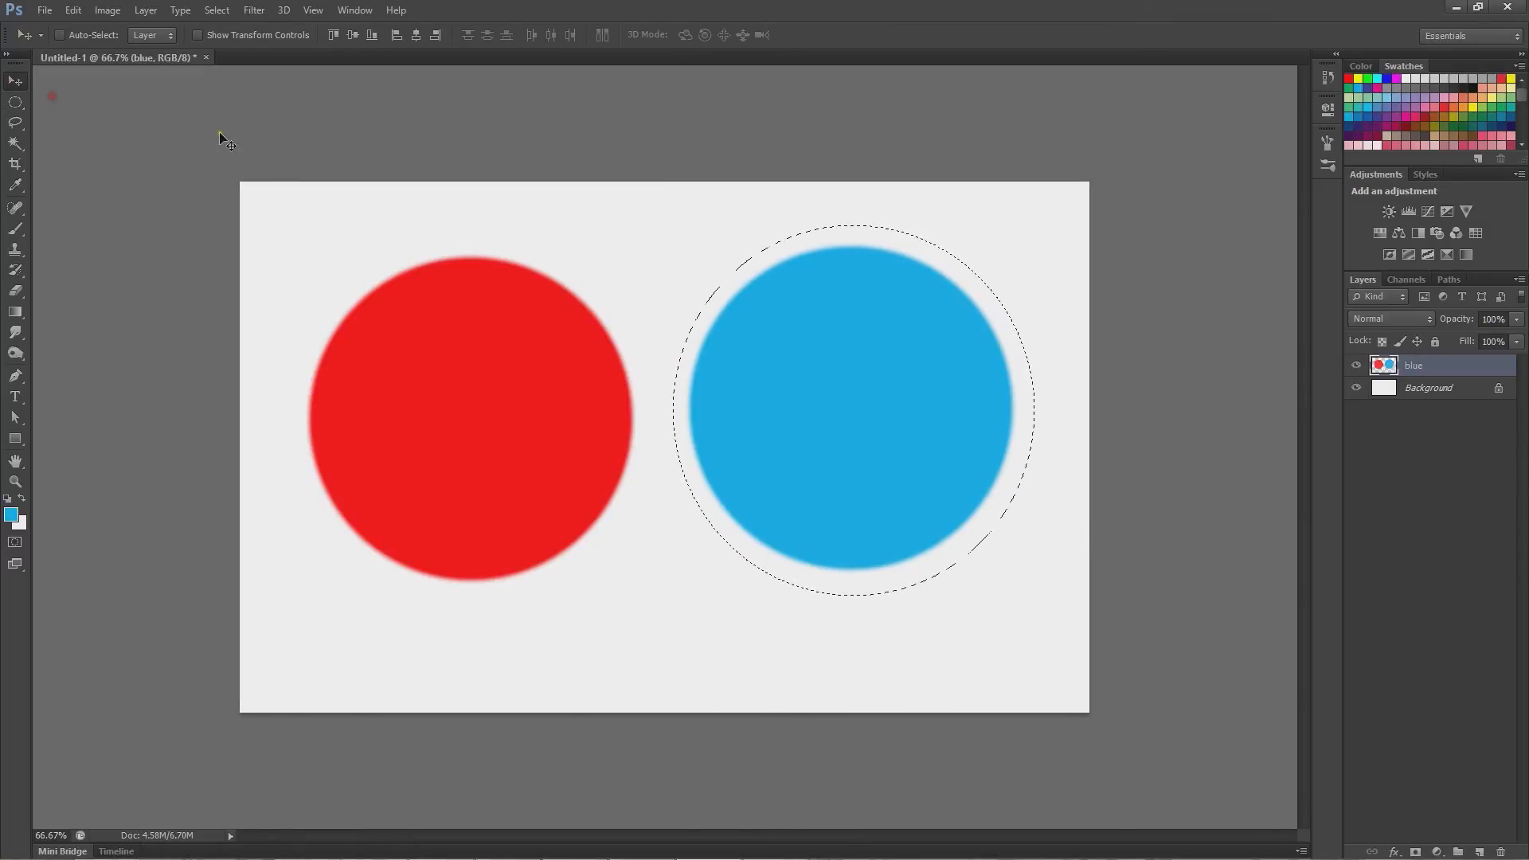
mouse_move(959, 411)
mouse_down()
mouse_move(909, 444)
mouse_move(909, 362)
mouse_move(948, 384)
mouse_move(905, 438)
mouse_move(902, 492)
mouse_move(876, 470)
mouse_move(924, 451)
mouse_move(954, 390)
mouse_up()
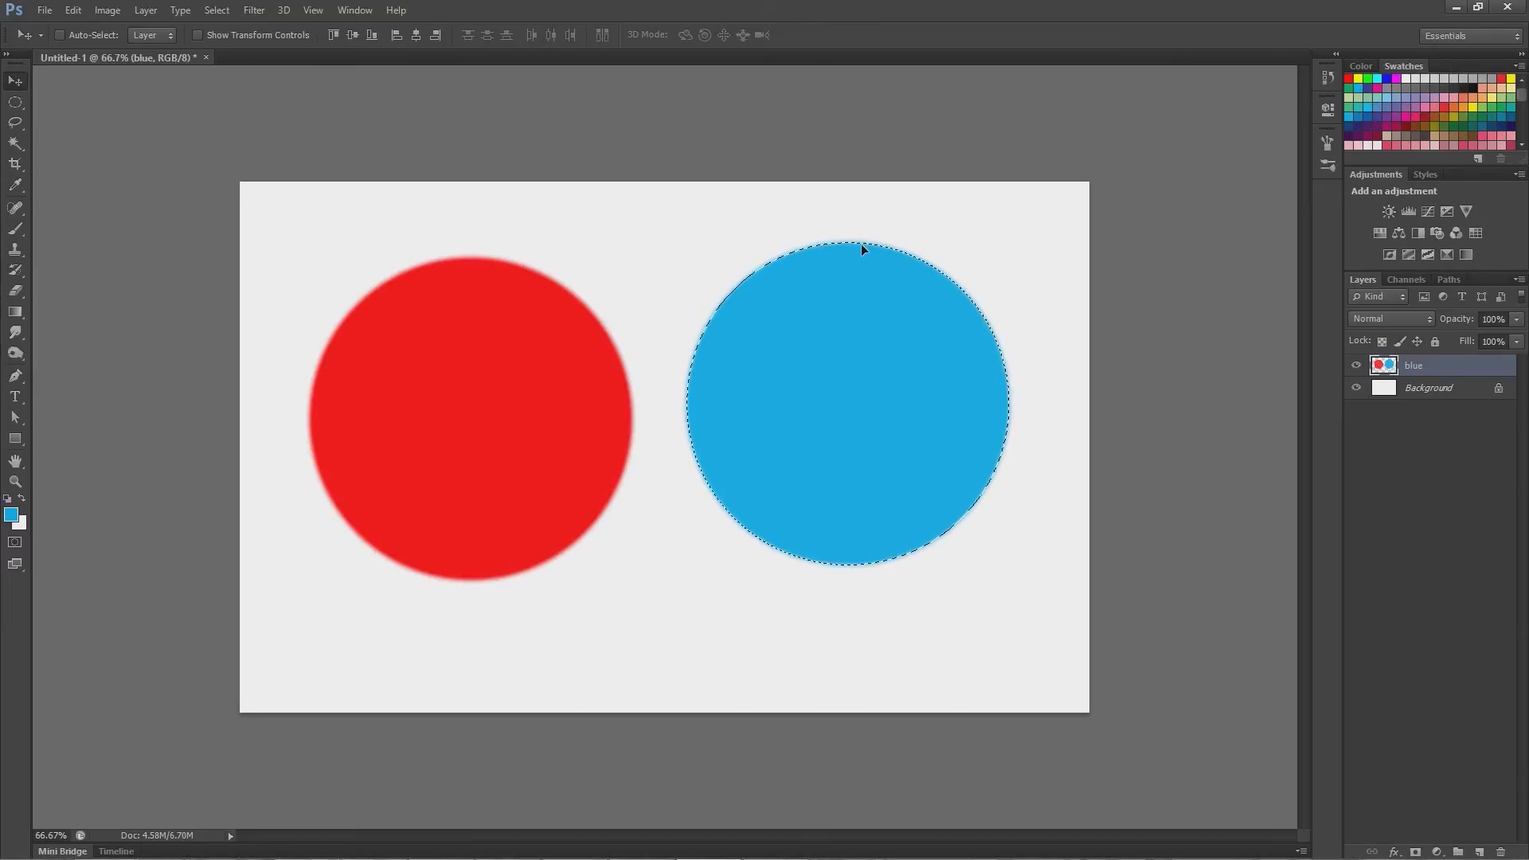
key(ctrl+d)
click(217, 11)
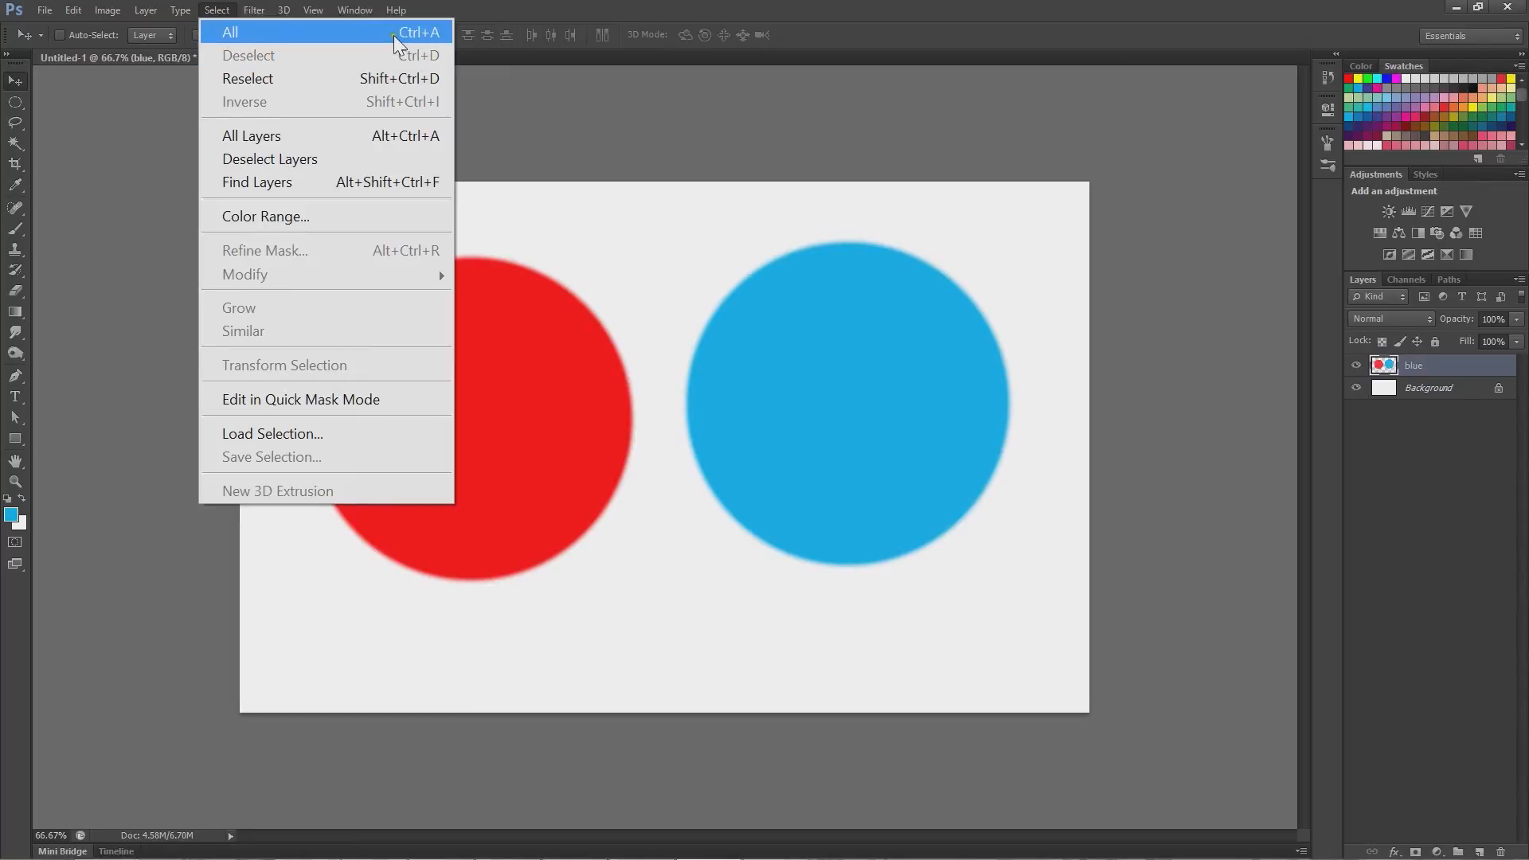
click(829, 16)
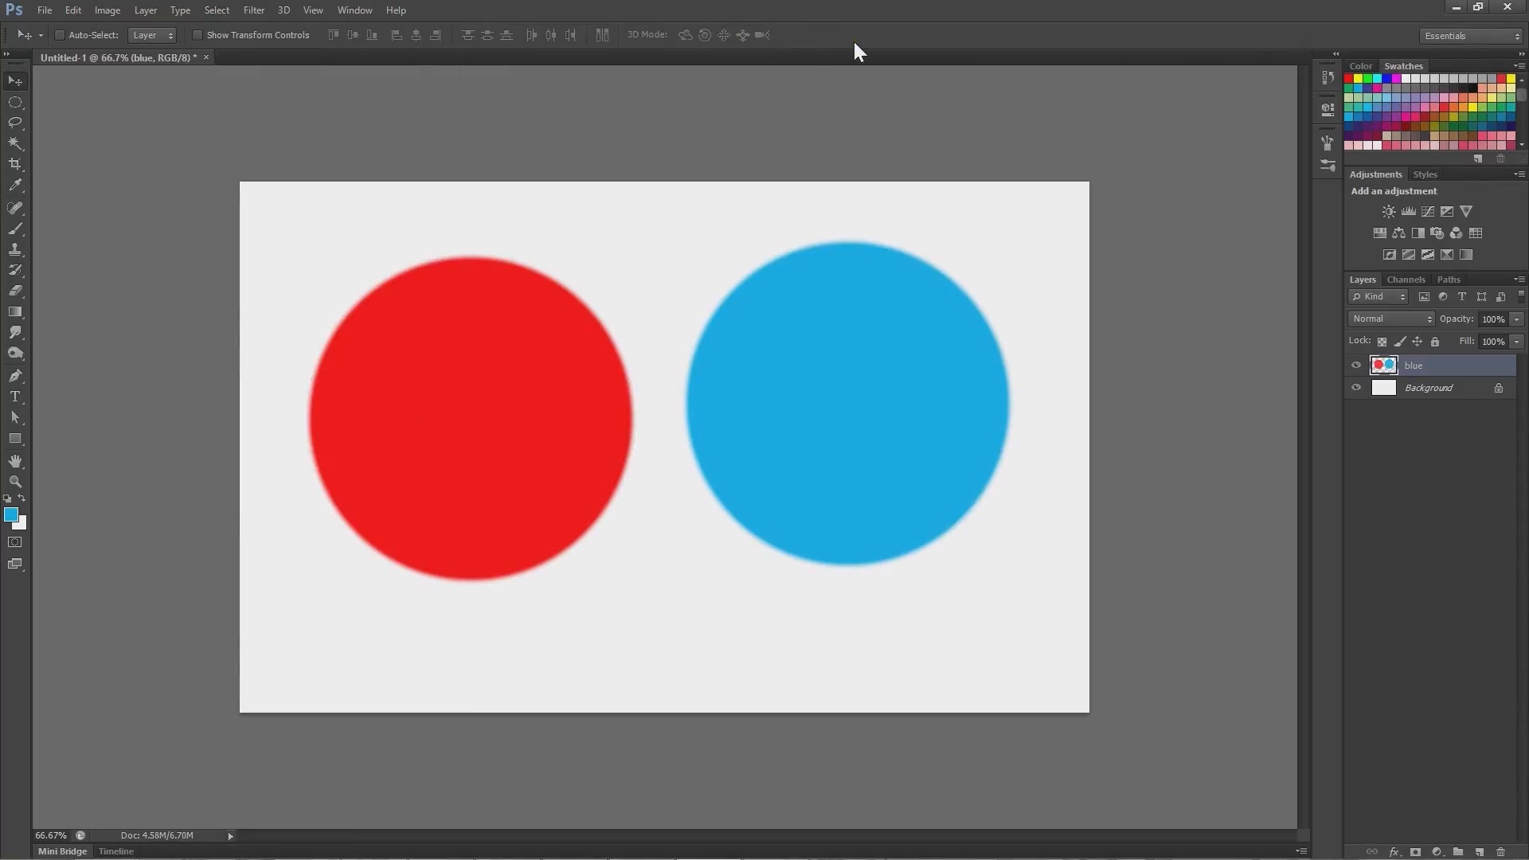
Step back through the history to before the merge, restoring separate blue and red layers.
key(ctrl+alt+z)
key(ctrl+alt+z)
key(ctrl+alt+z)
key(ctrl+alt+z)
key(ctrl+alt+z)
key(ctrl+alt+z)
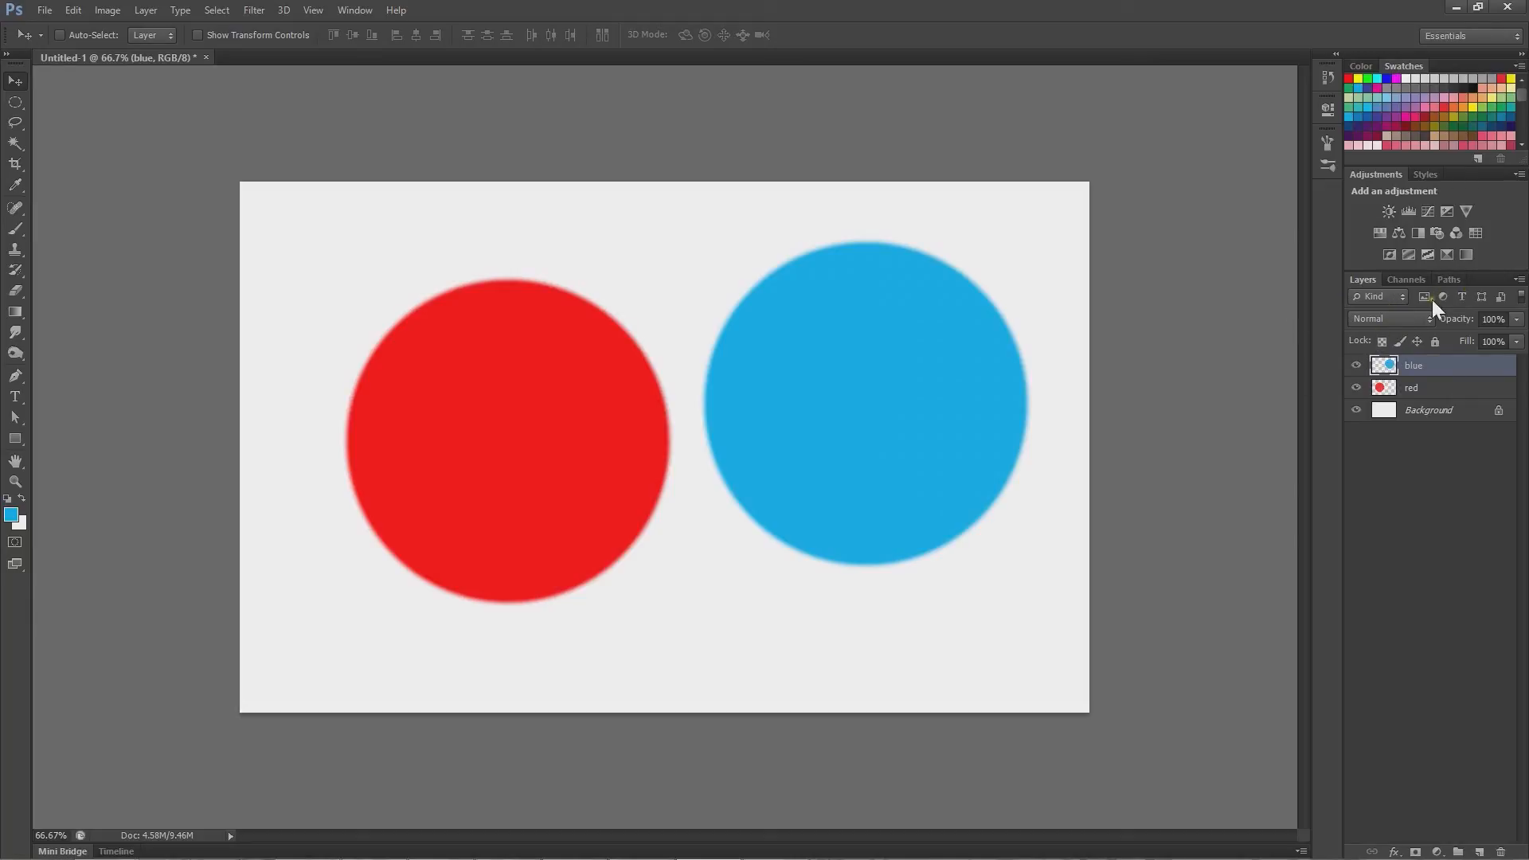
click(1412, 320)
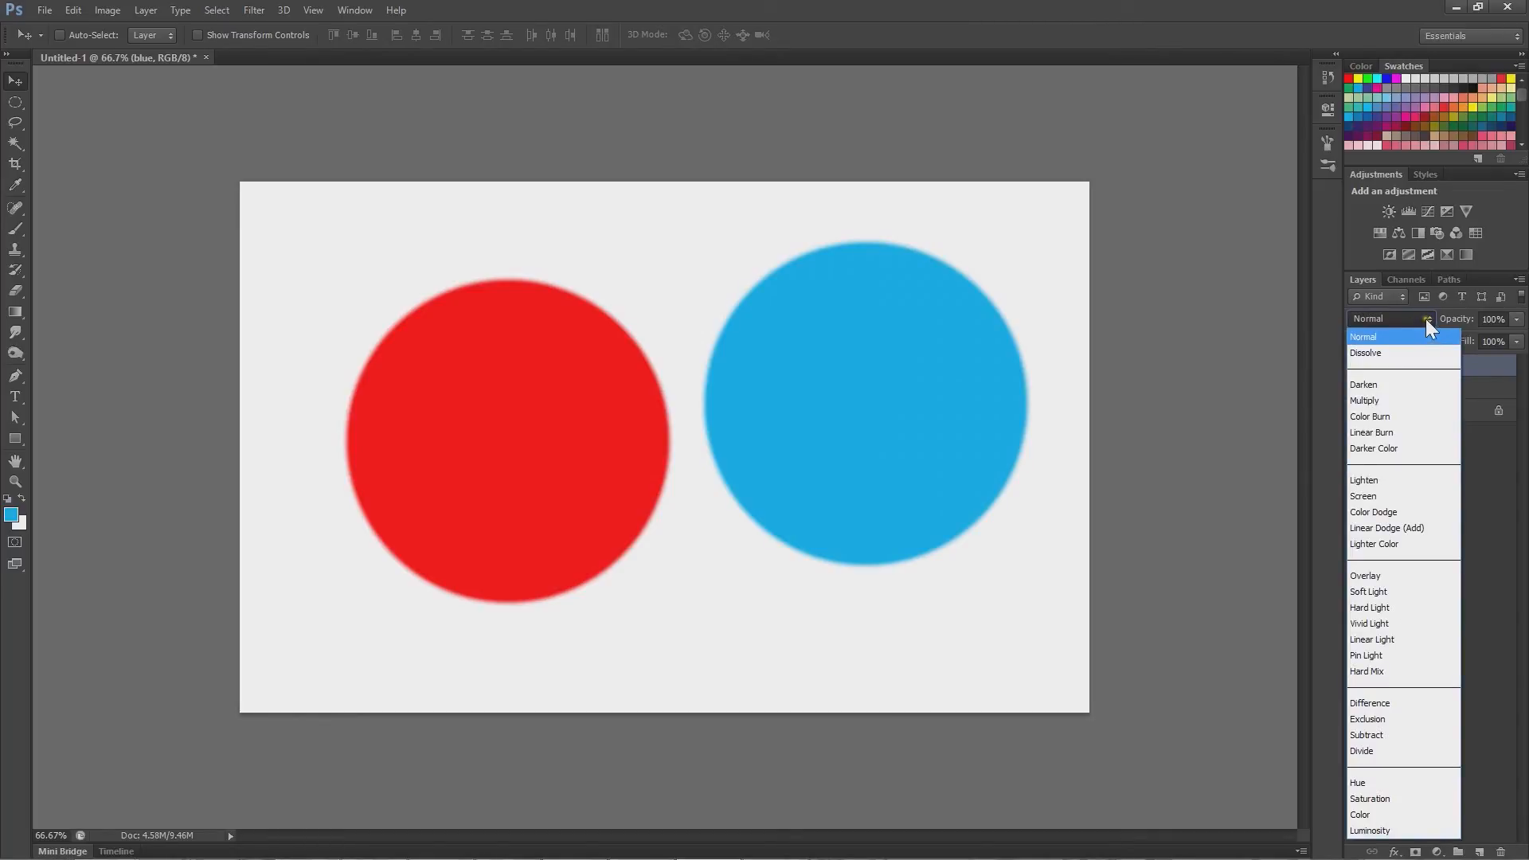
click(1425, 319)
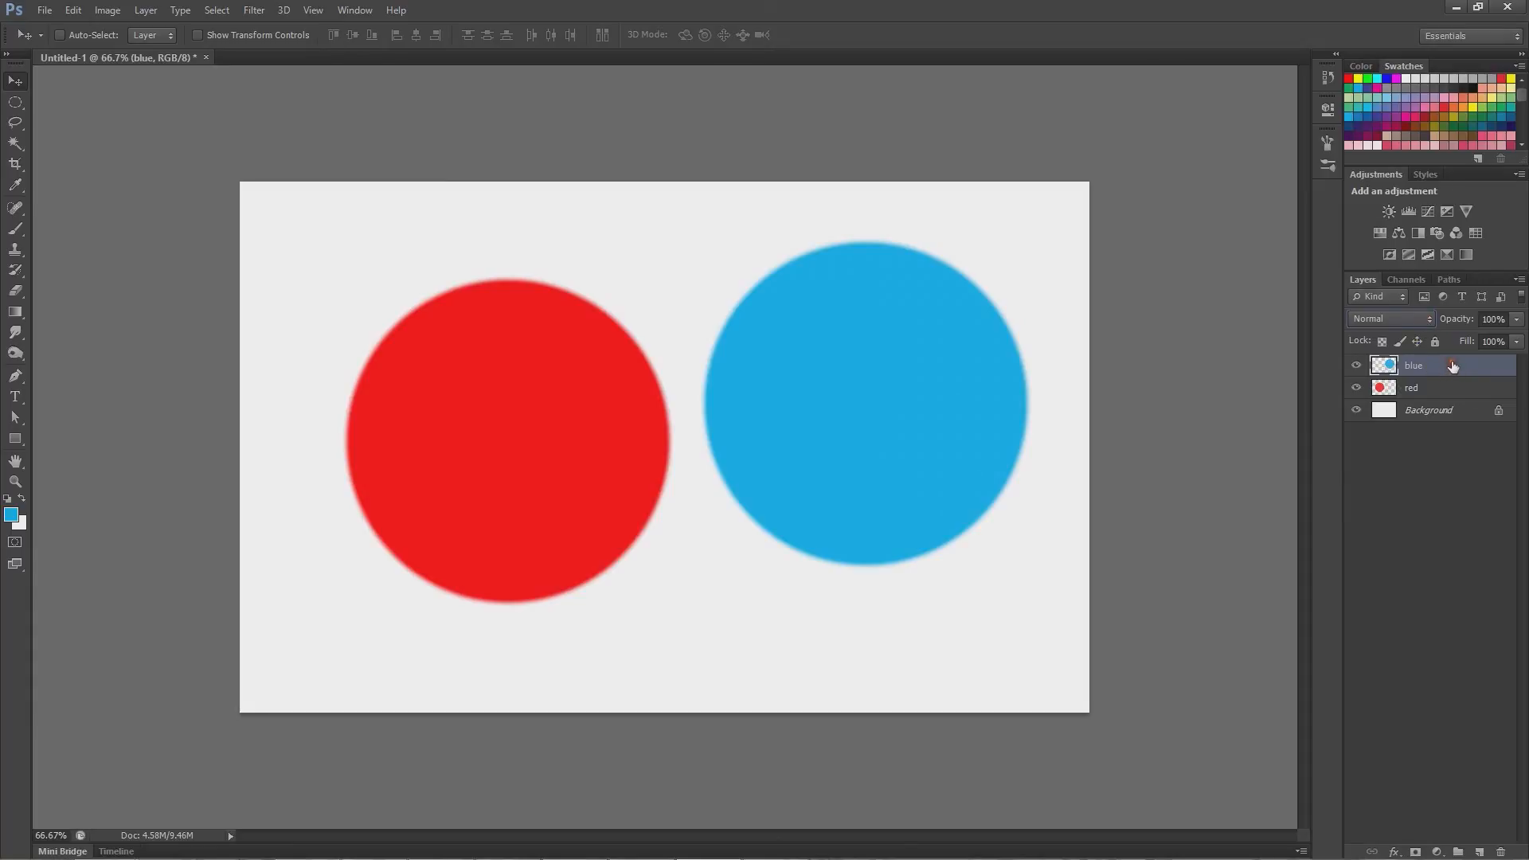
click(1430, 439)
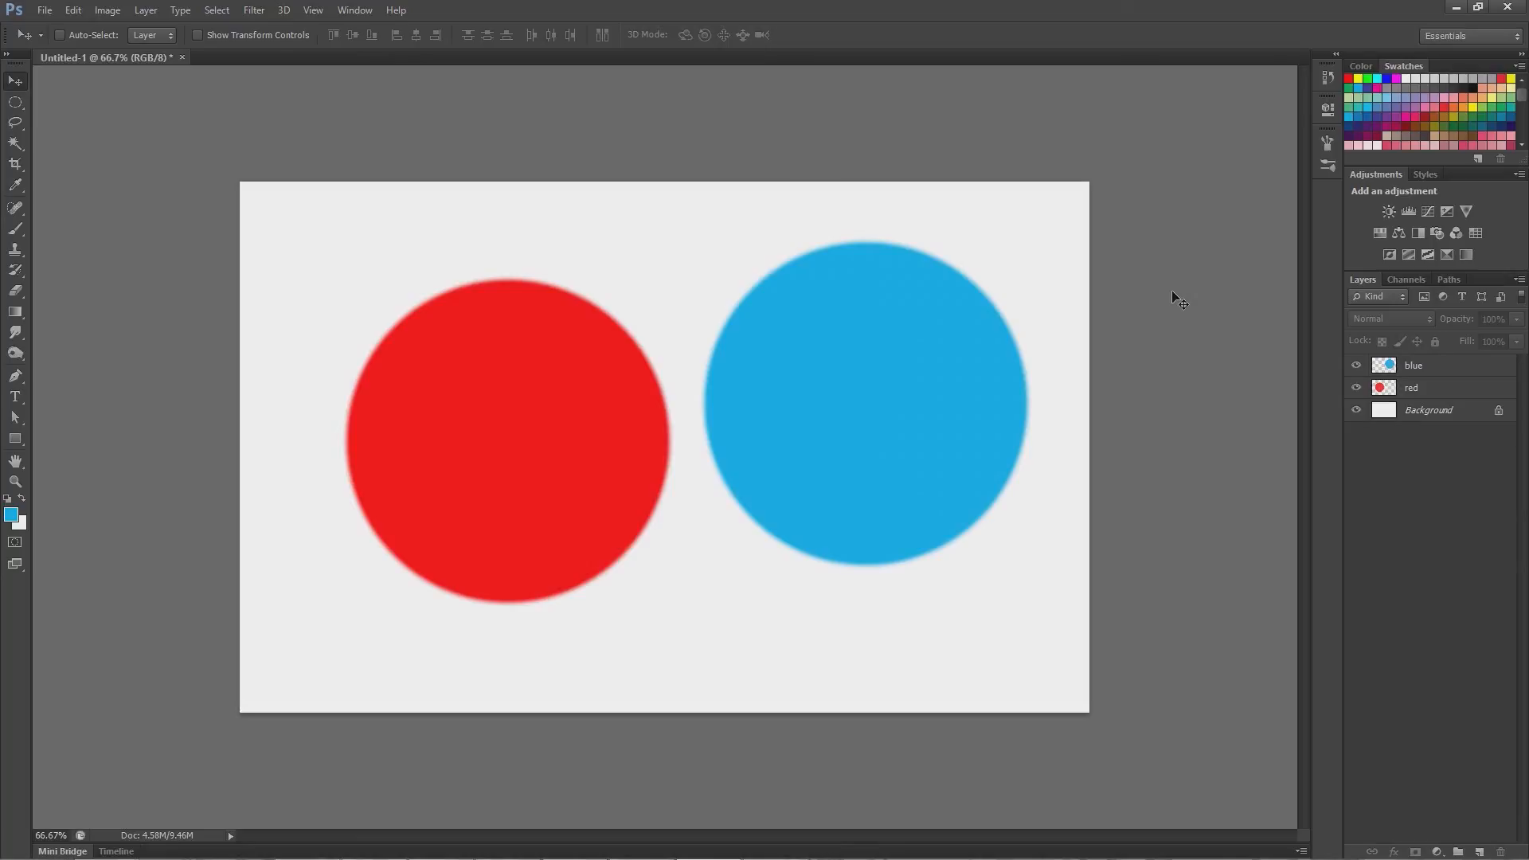
Select the blue layer and move the blue circle so it overlaps the right part of the red circle.
click(1413, 367)
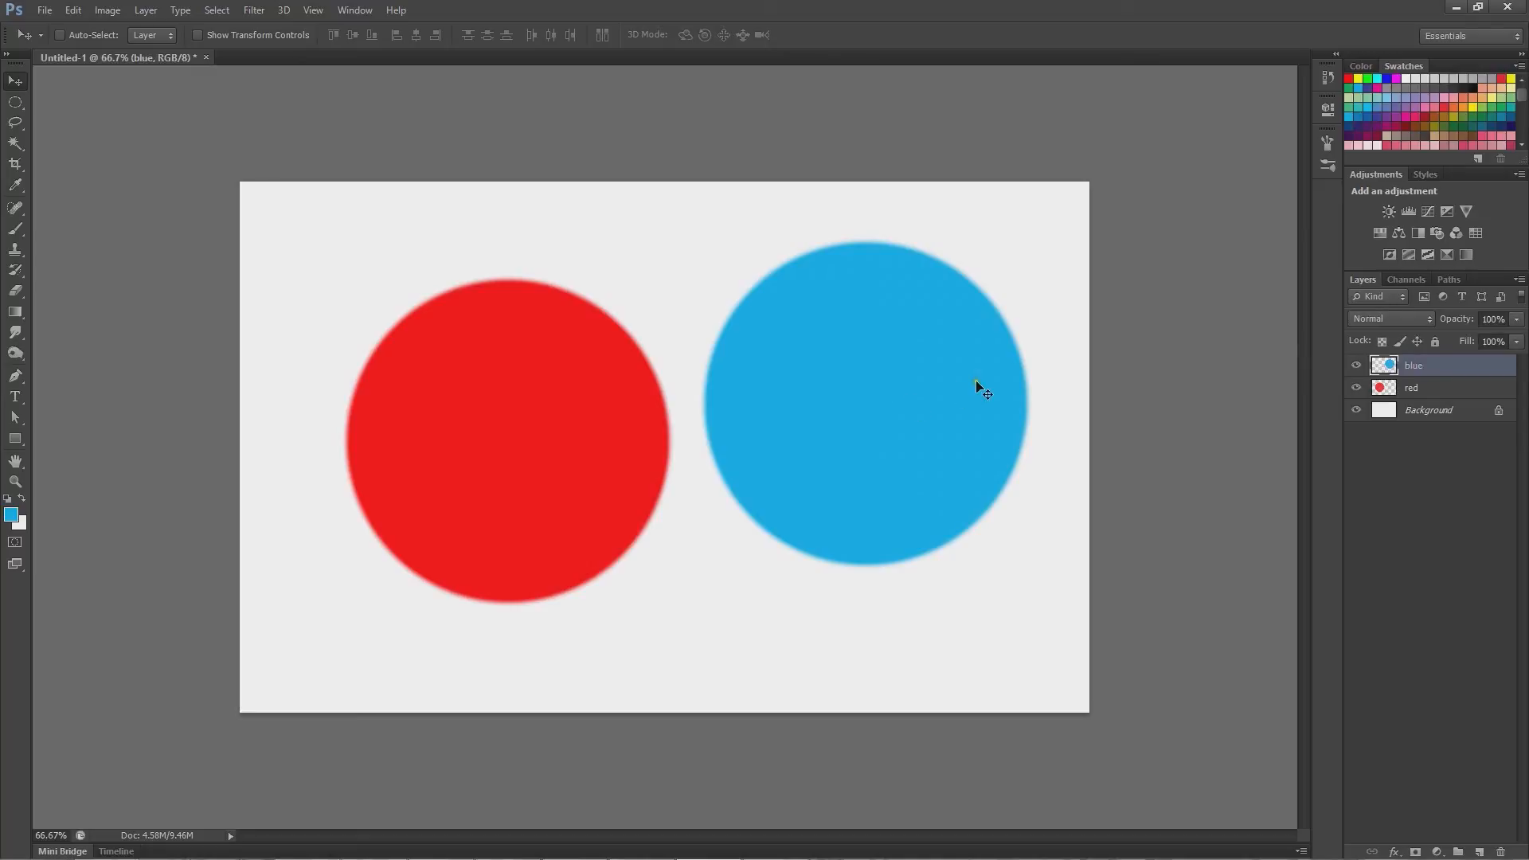
drag(1000, 413, 828, 465)
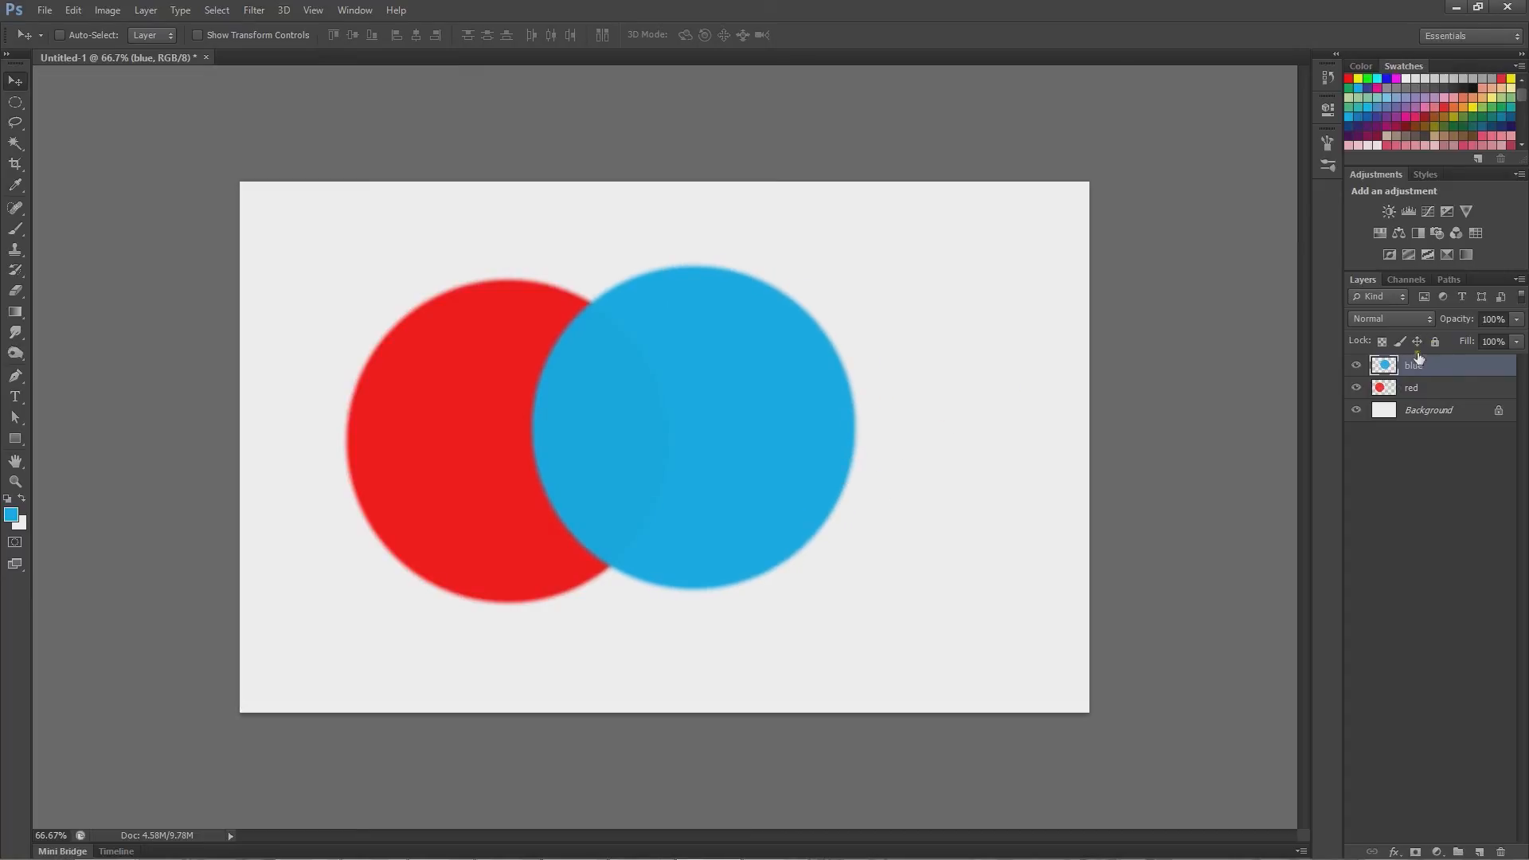
Cycle the blue layer's blend mode from Dissolve through Darken, Multiply and the others to Luminosity, and go back to Subtract.
click(1413, 320)
click(1368, 352)
key(Down)
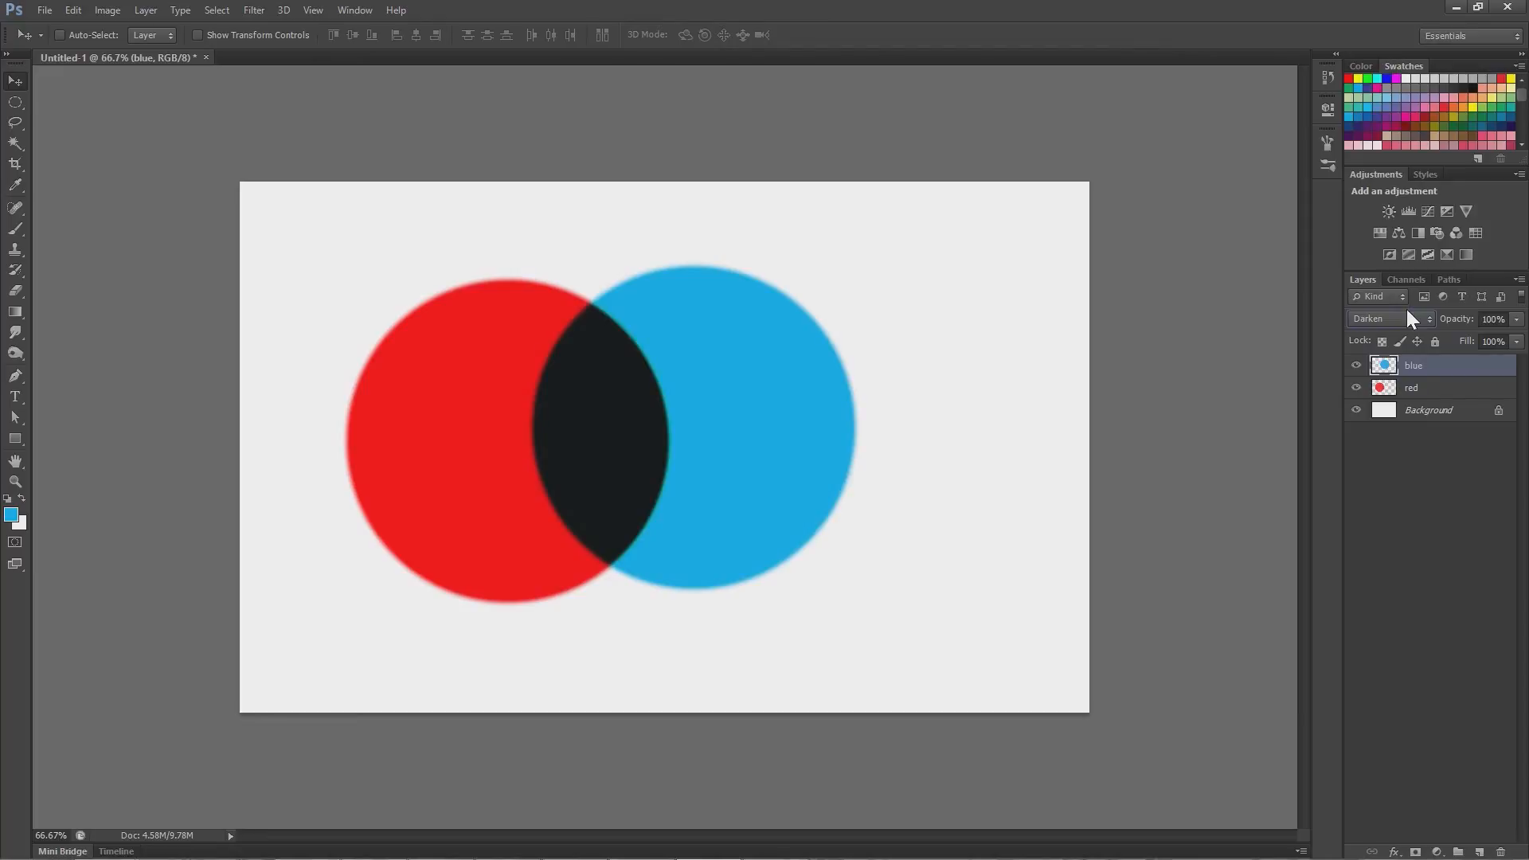
key(Down)
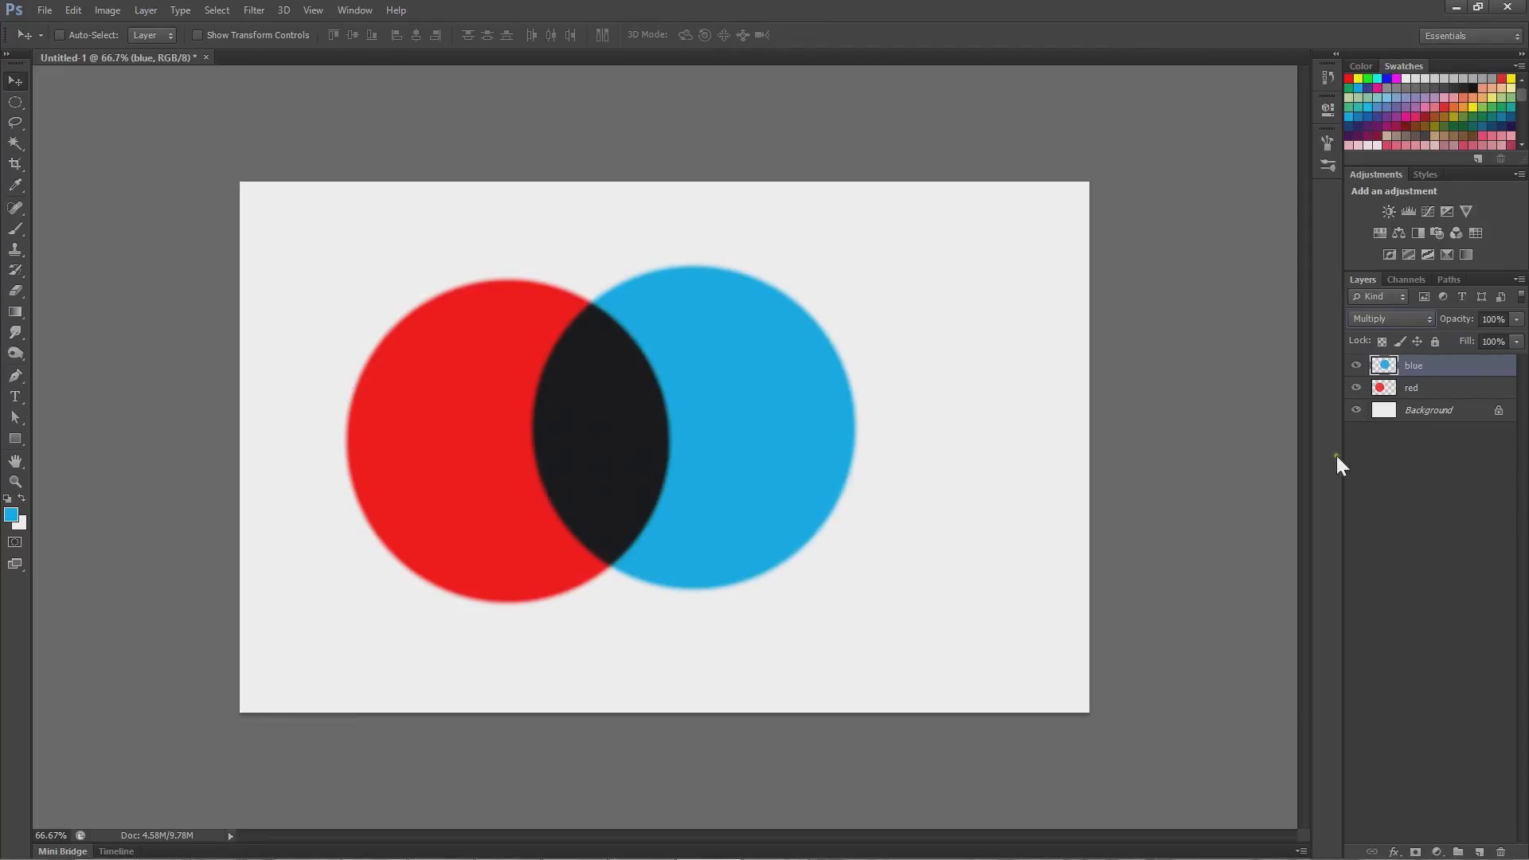
key(Down)
key(Down)
key(Down)
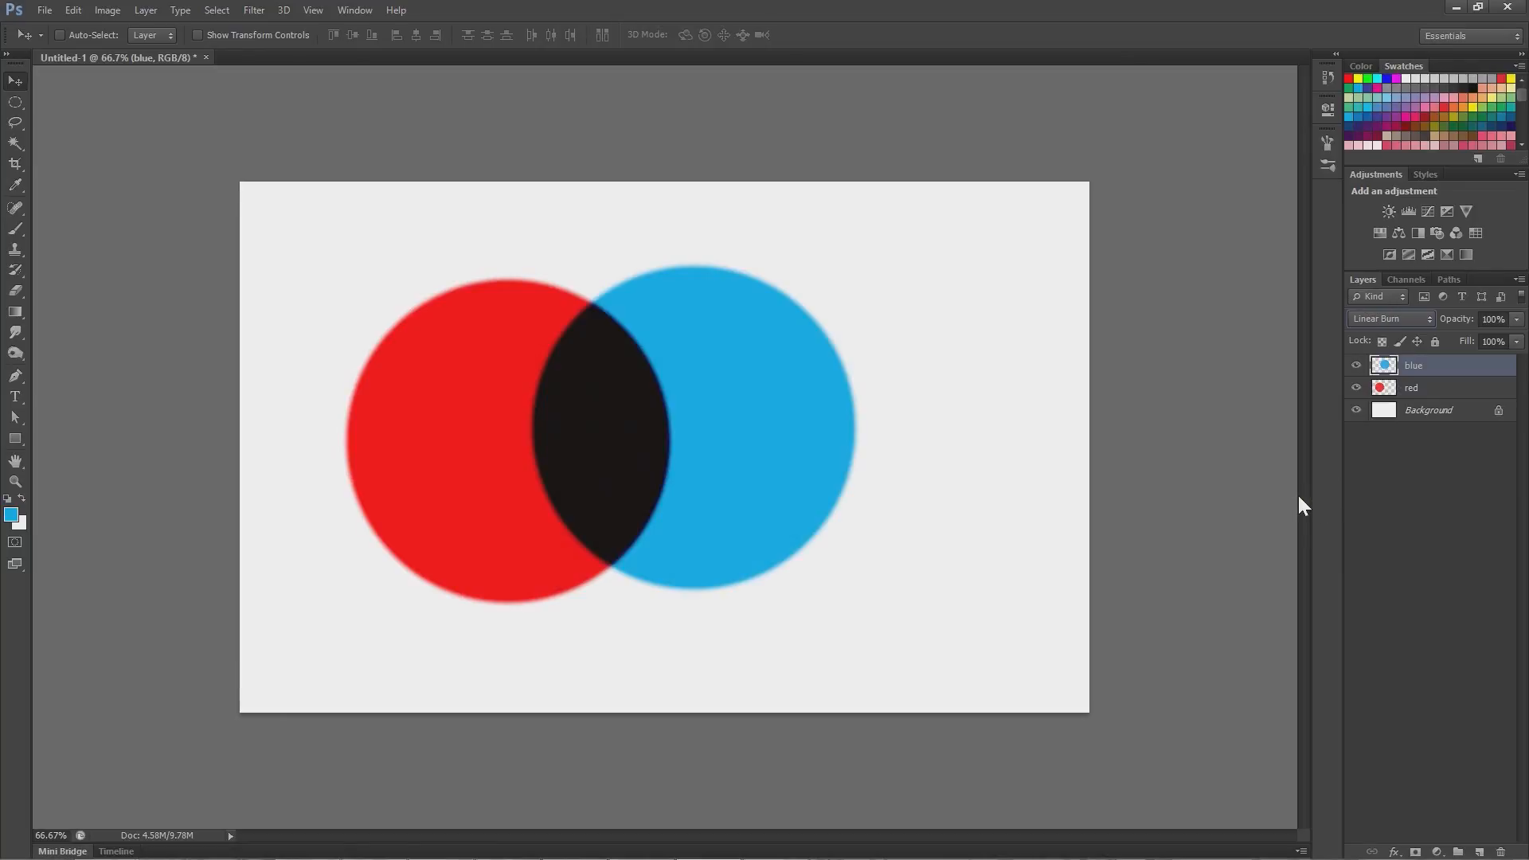
key(Down)
key(Down)
key(Down)
key(Down)
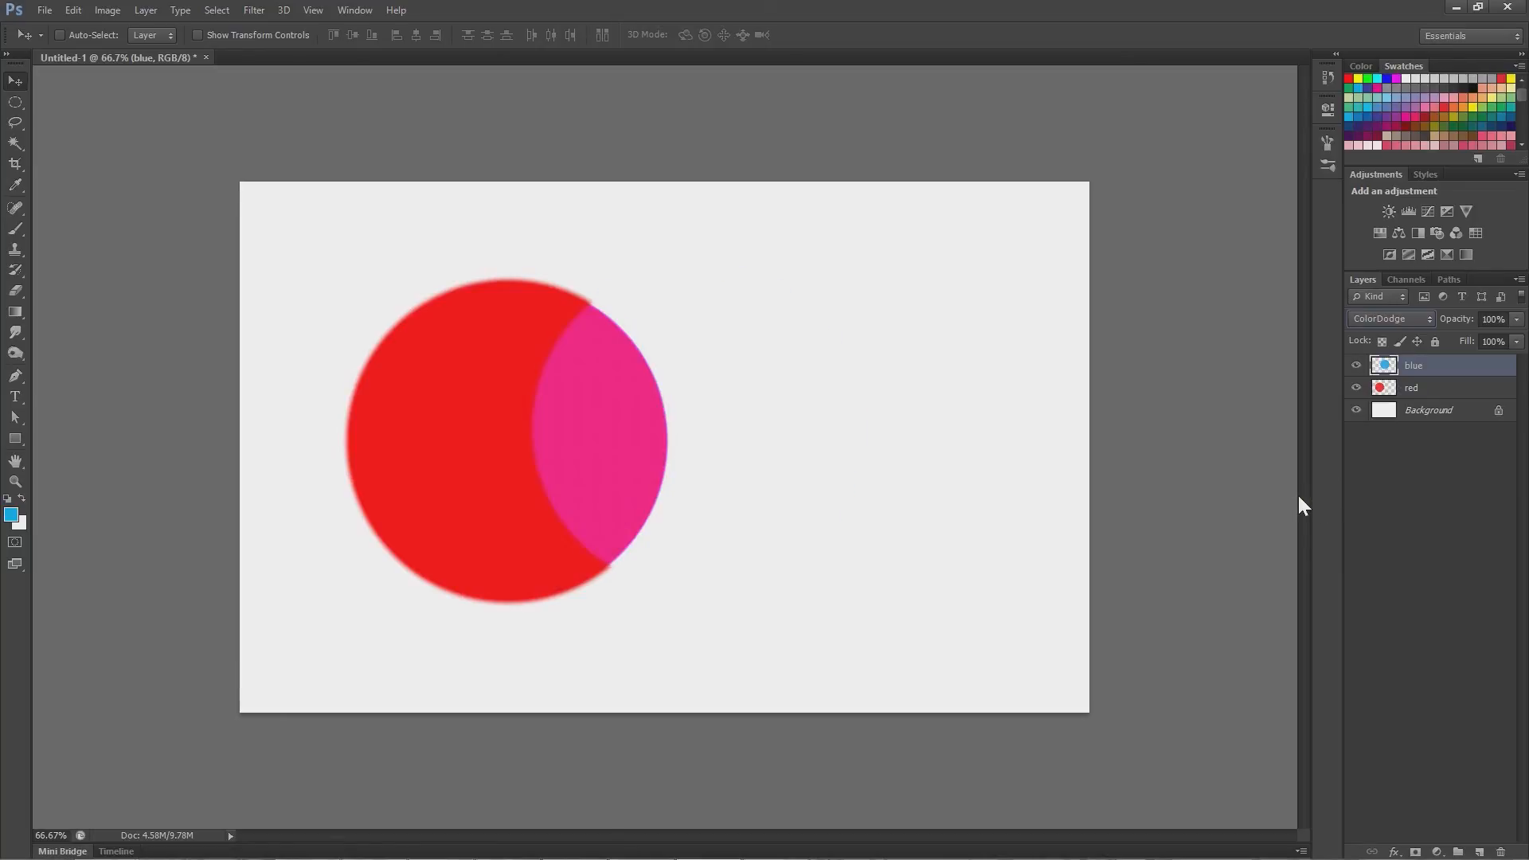
key(Down)
key(Down)
key(Down)
key(Down)
key(Down)
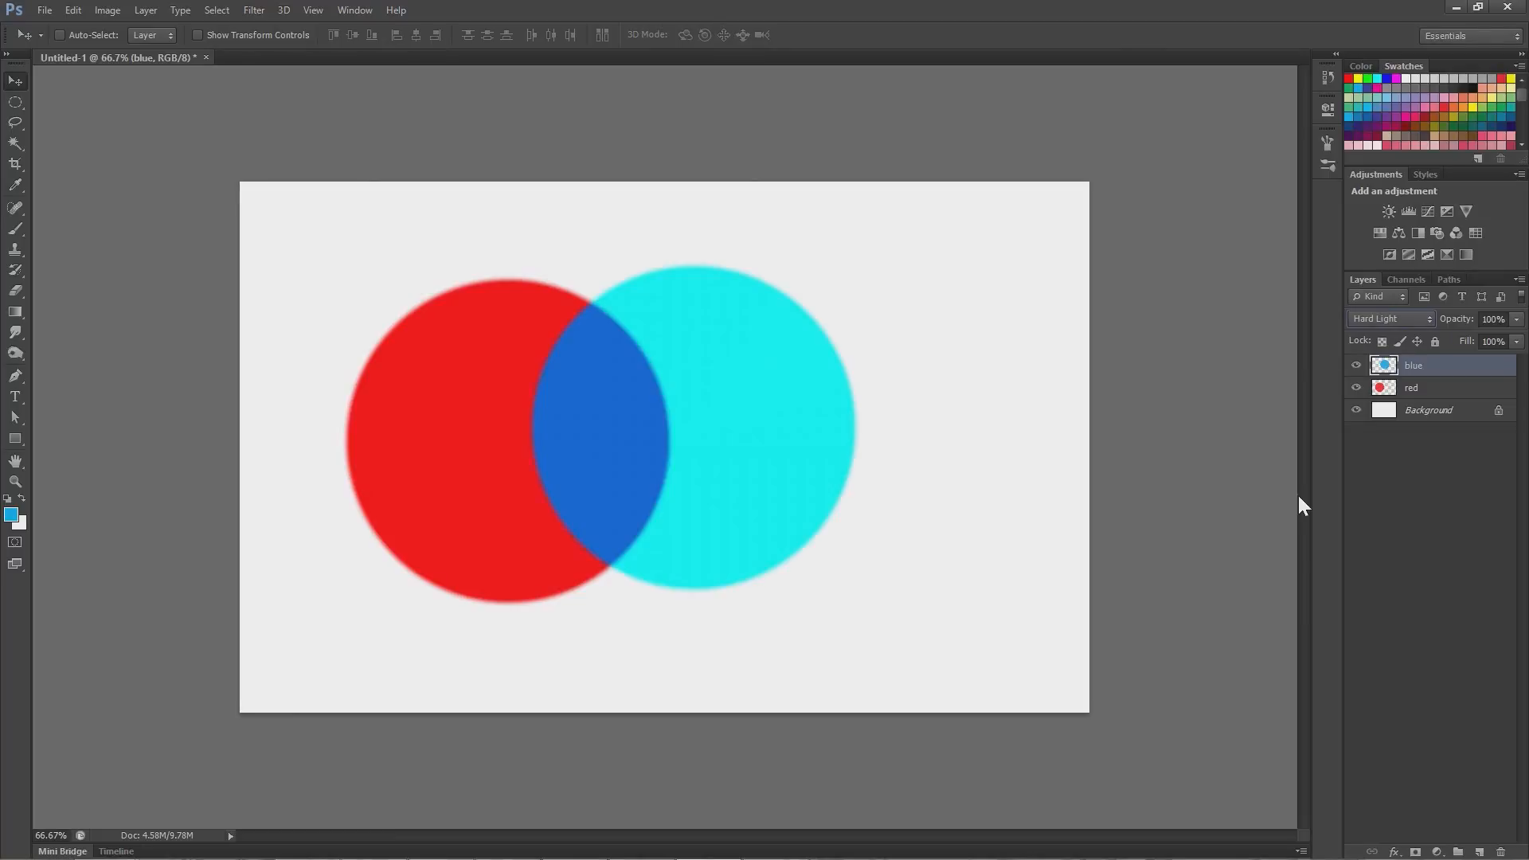
key(Down)
key(Down)
key(Down)
key(Down)
key(Down)
key(Down)
key(Down)
key(Down)
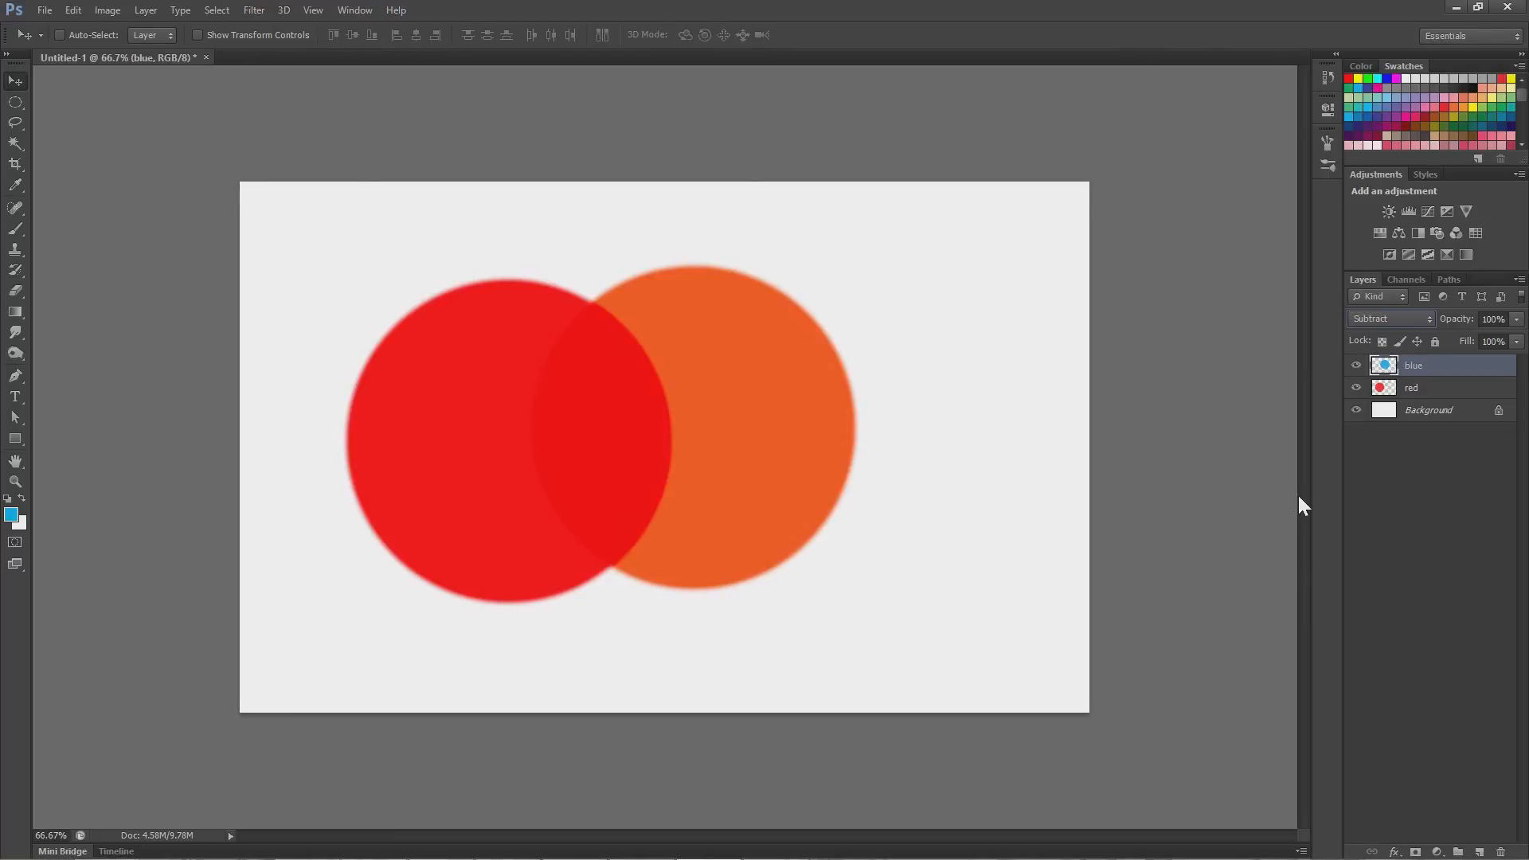
key(Down)
key(Down)
key(Down)
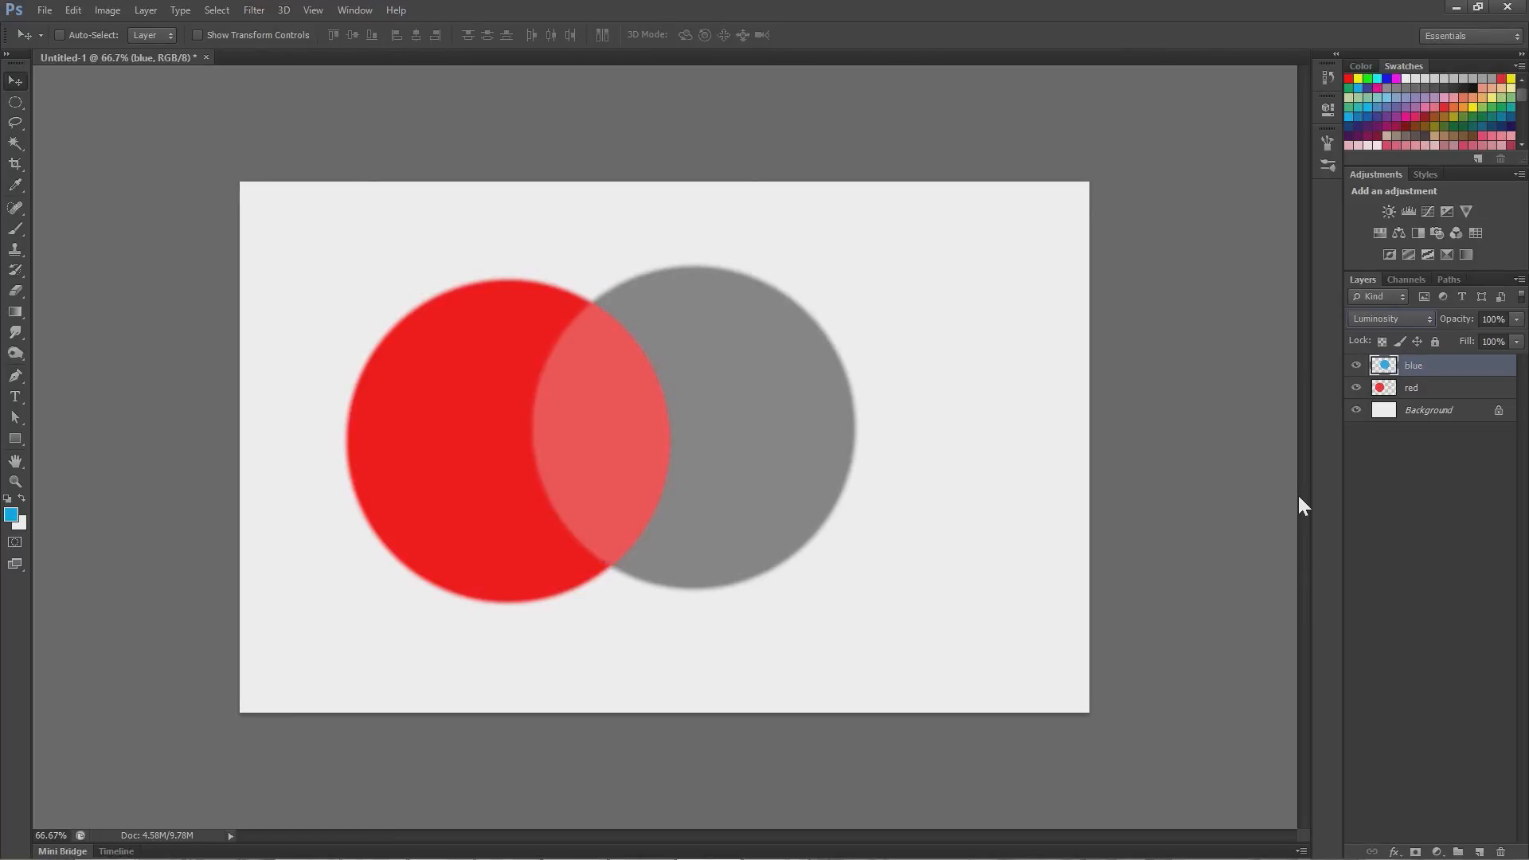
key(Up)
key(Up)
key(Up)
key(Up)
key(Up)
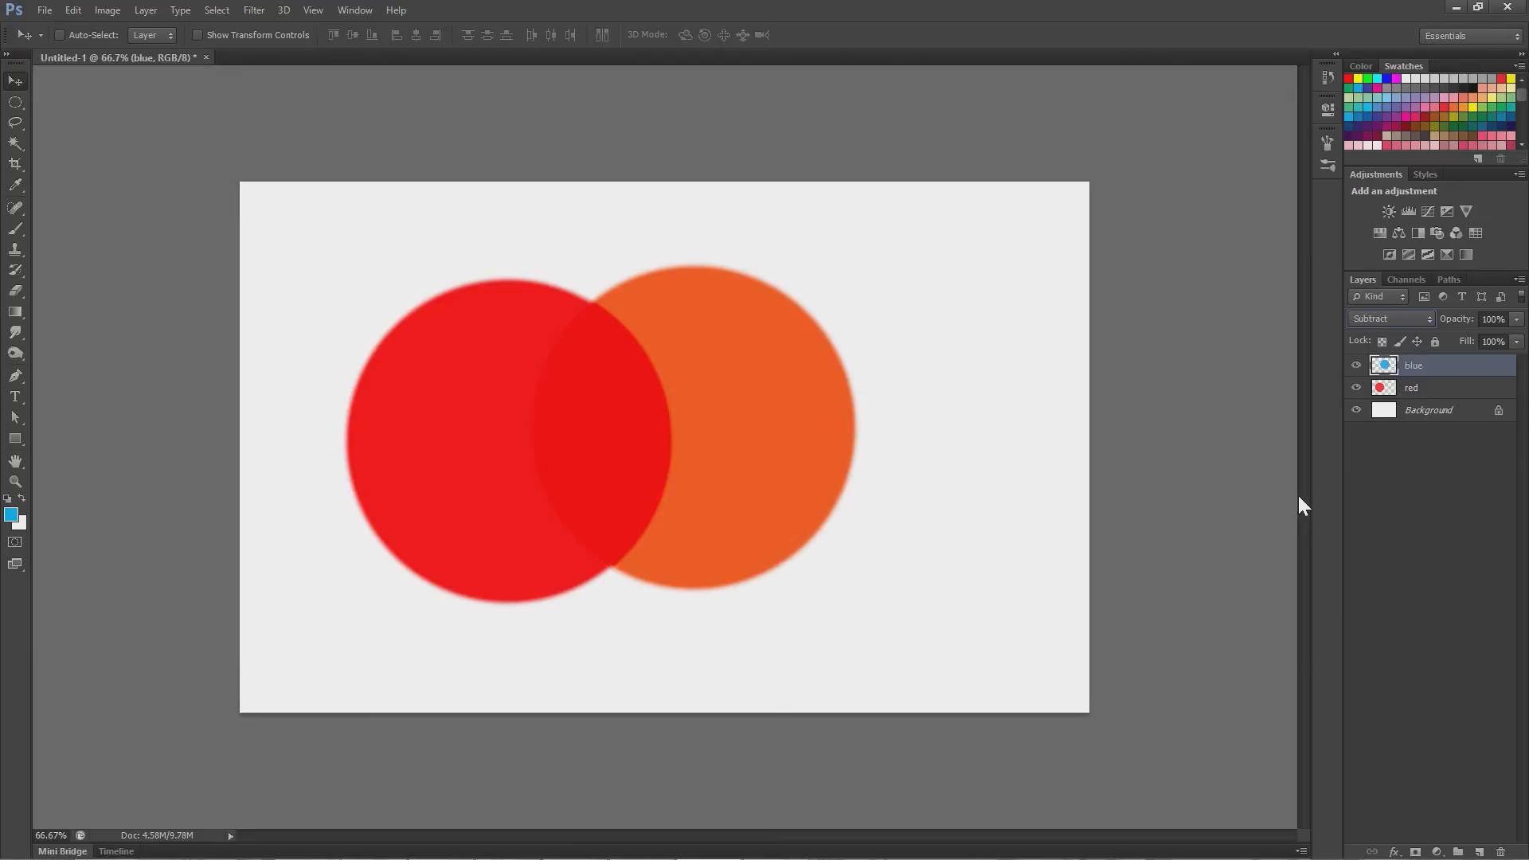
Set the blue layer's blend mode to Normal and move the blue circle to the right, clear of the red circle.
click(1392, 320)
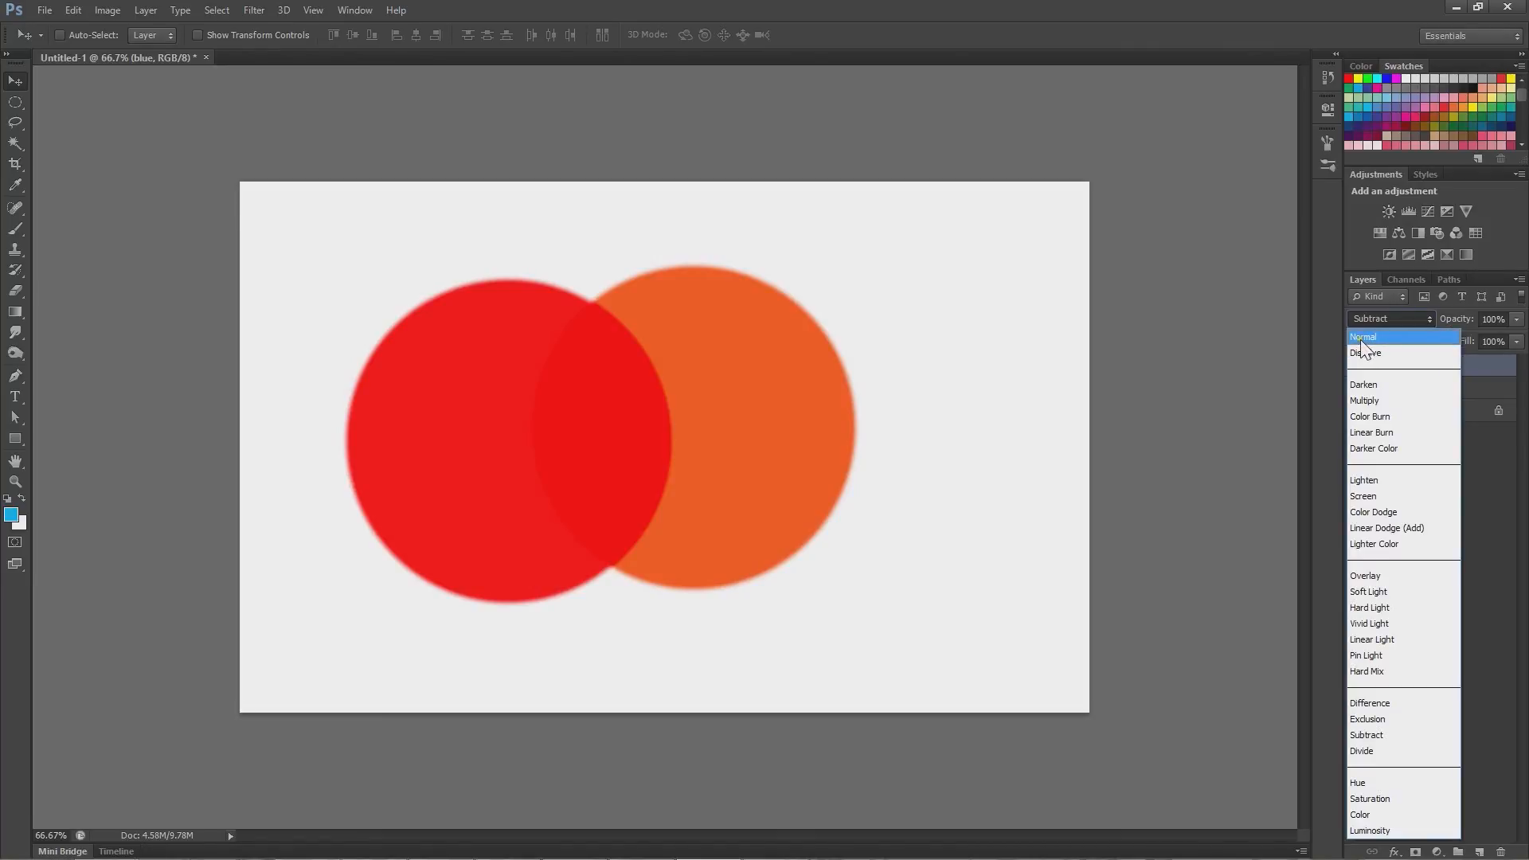
click(1363, 338)
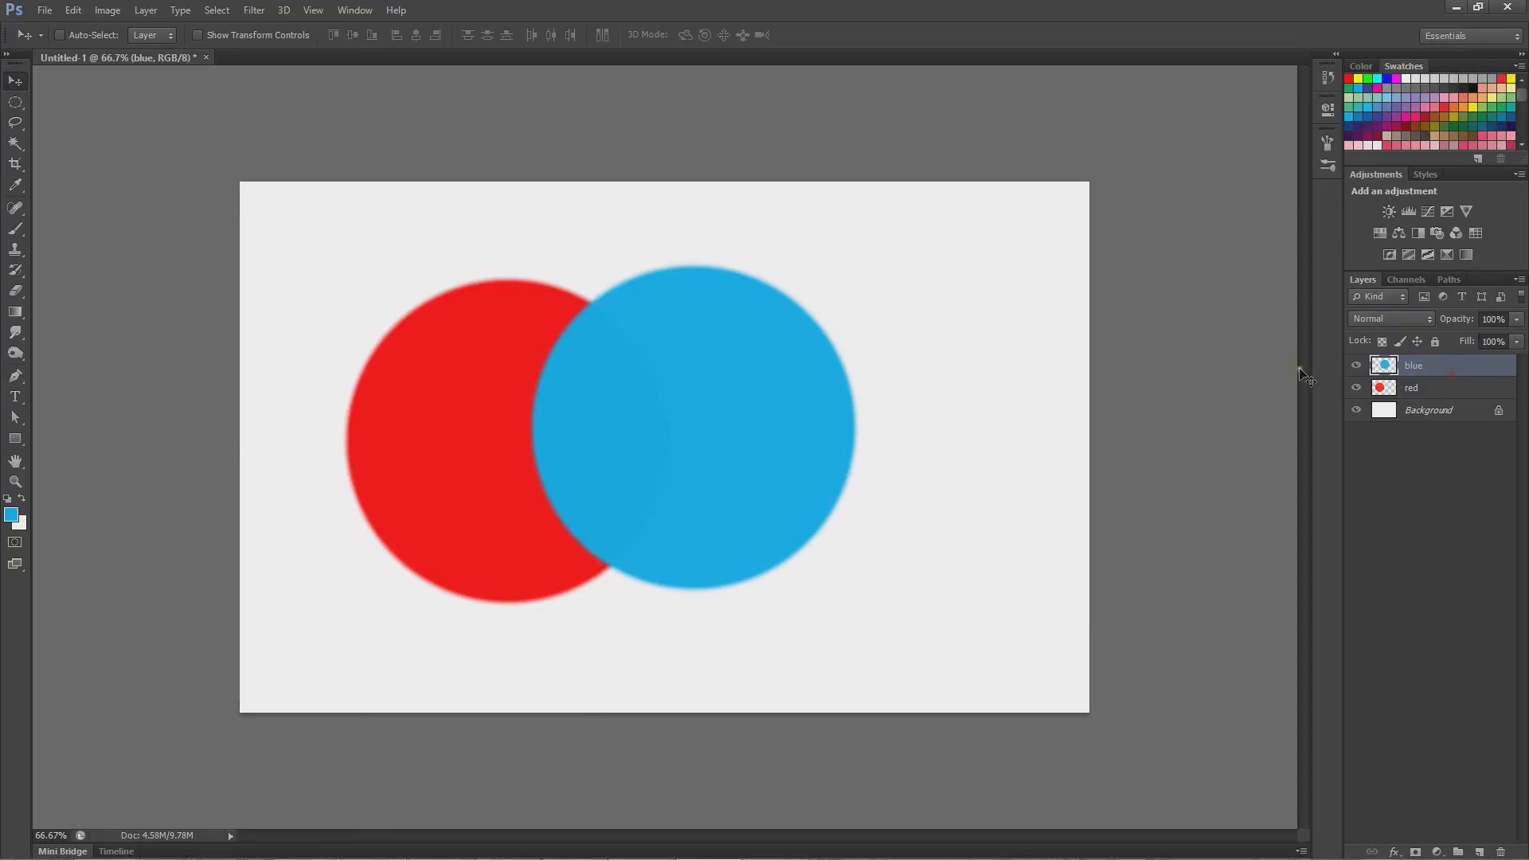
drag(702, 442, 875, 442)
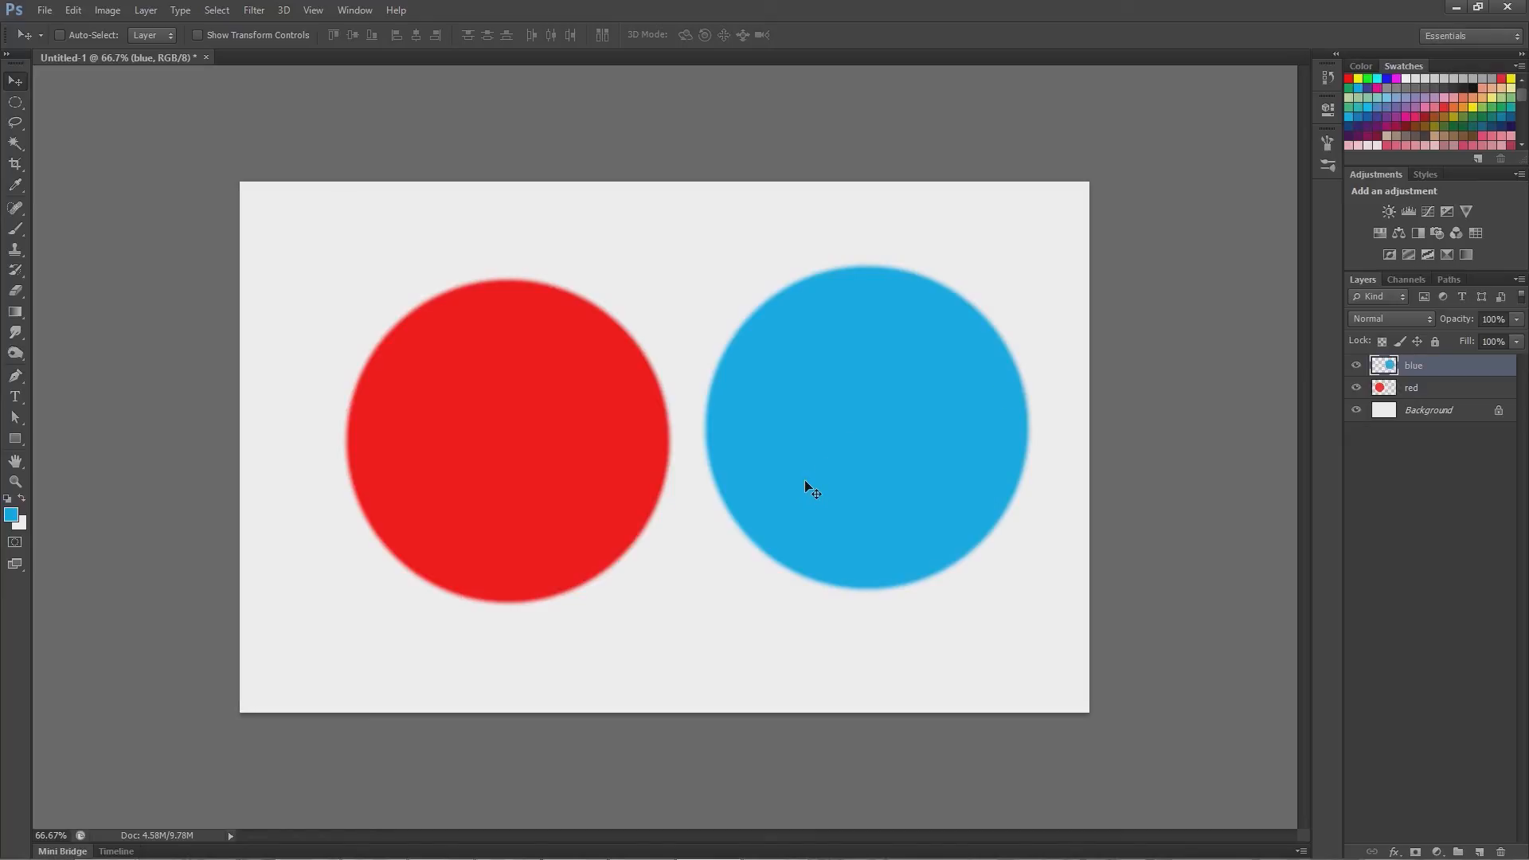
Select the blue and red layers together, move both circles slightly up and to the left, and reselect only the blue layer.
shift+click(1425, 387)
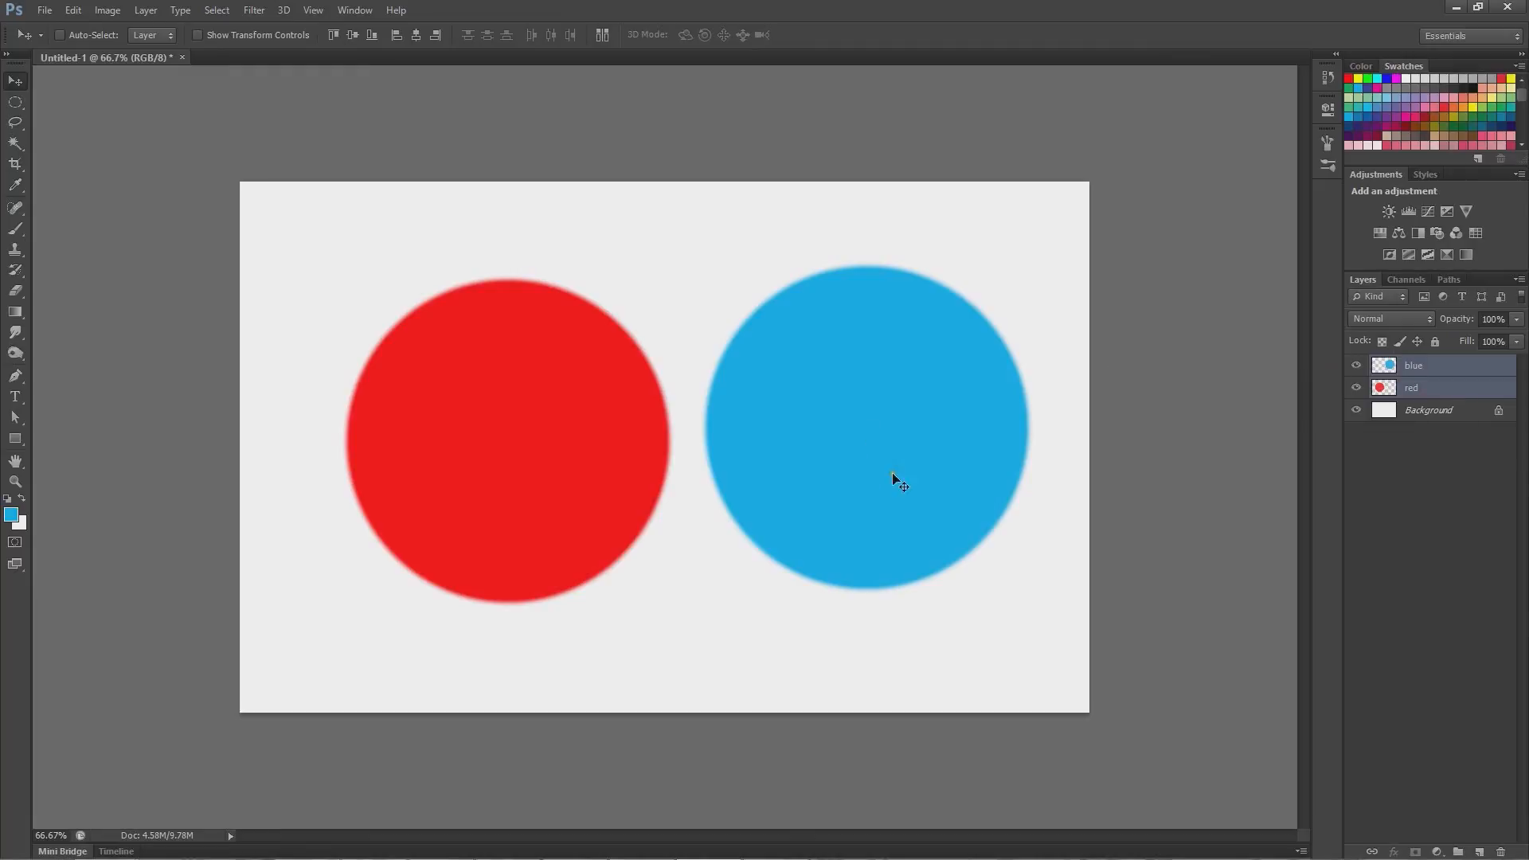
mouse_move(934, 462)
mouse_down()
mouse_move(865, 468)
mouse_move(932, 477)
mouse_move(950, 432)
mouse_move(948, 465)
mouse_up()
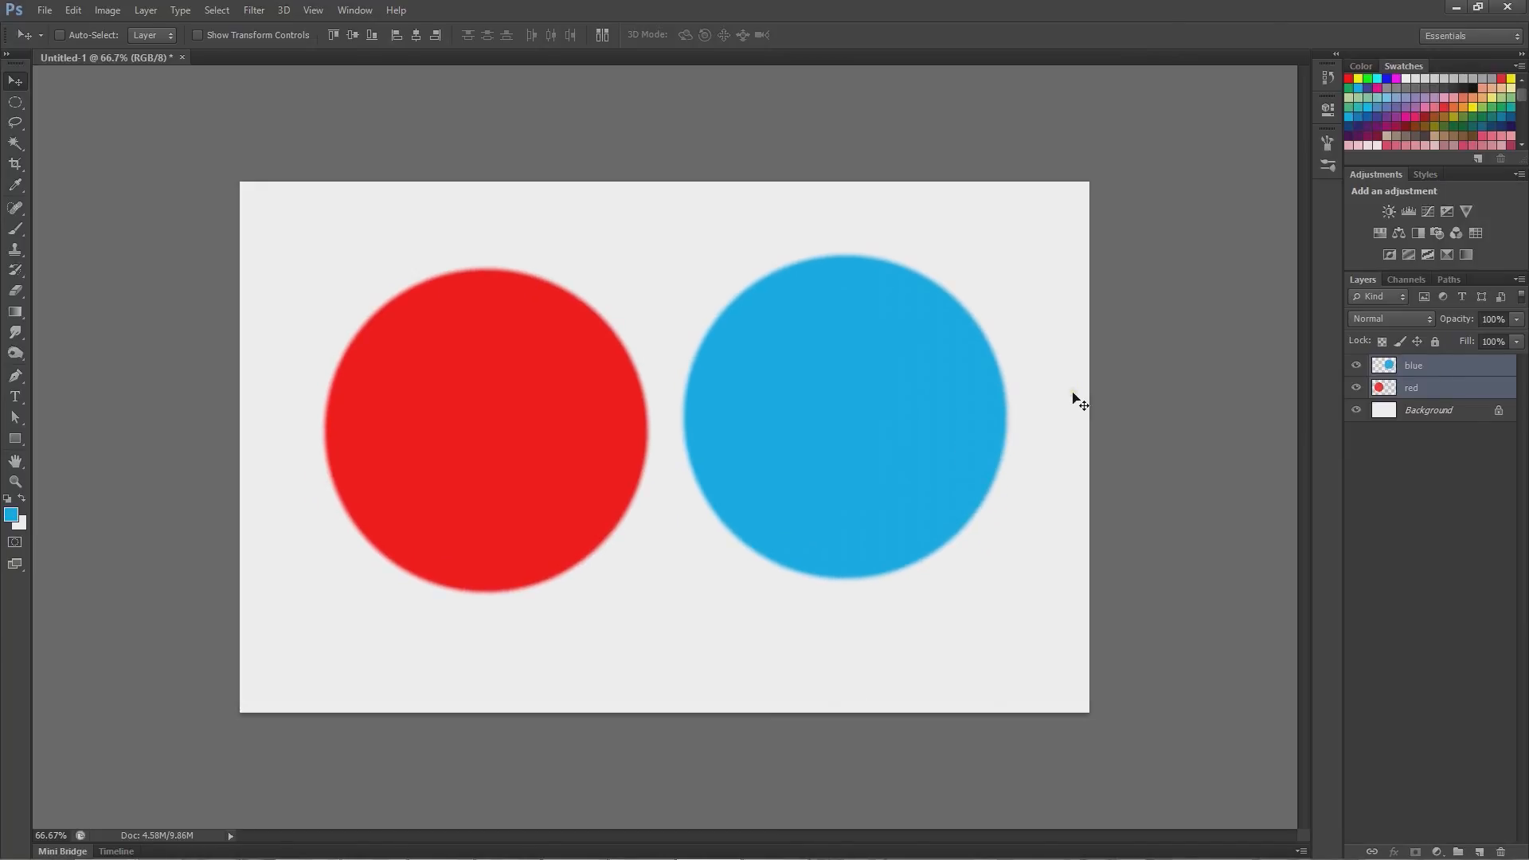
click(1433, 373)
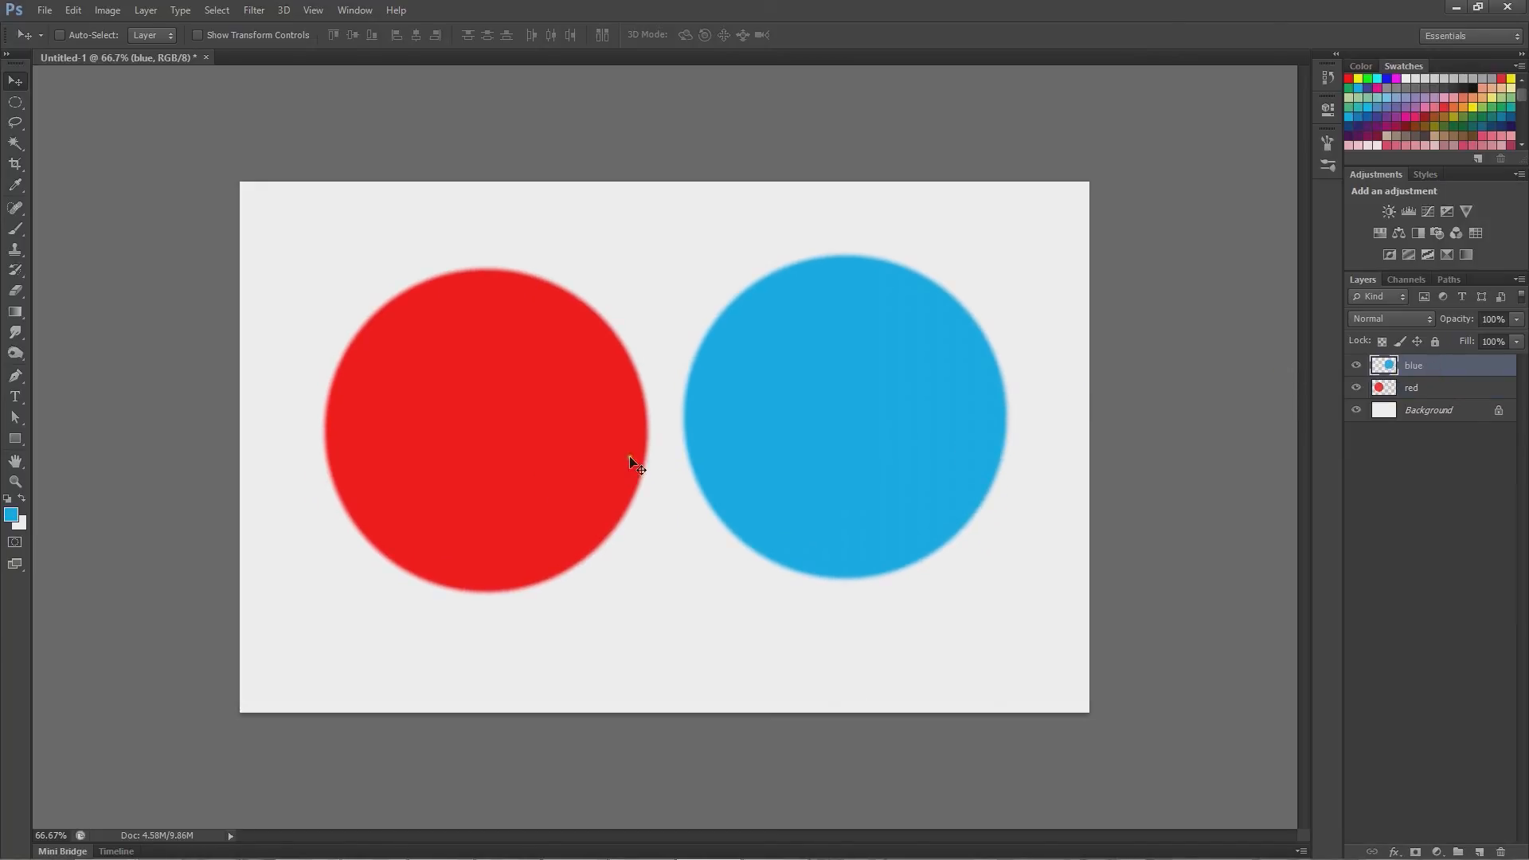